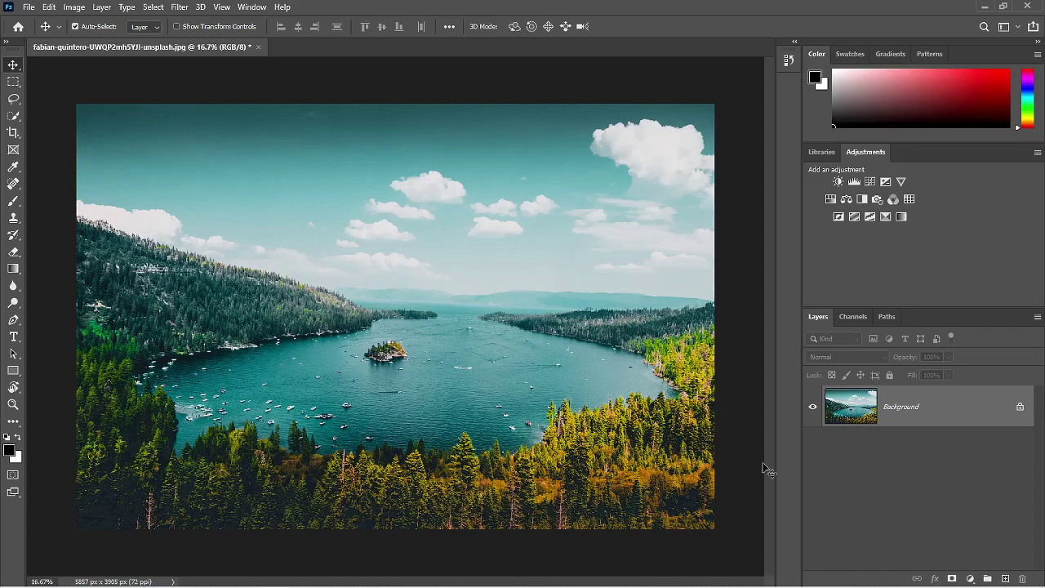
Add a Color Lookup adjustment layer above the background photo and apply the Crisp_Warm.look 3D LUT
click(970, 577)
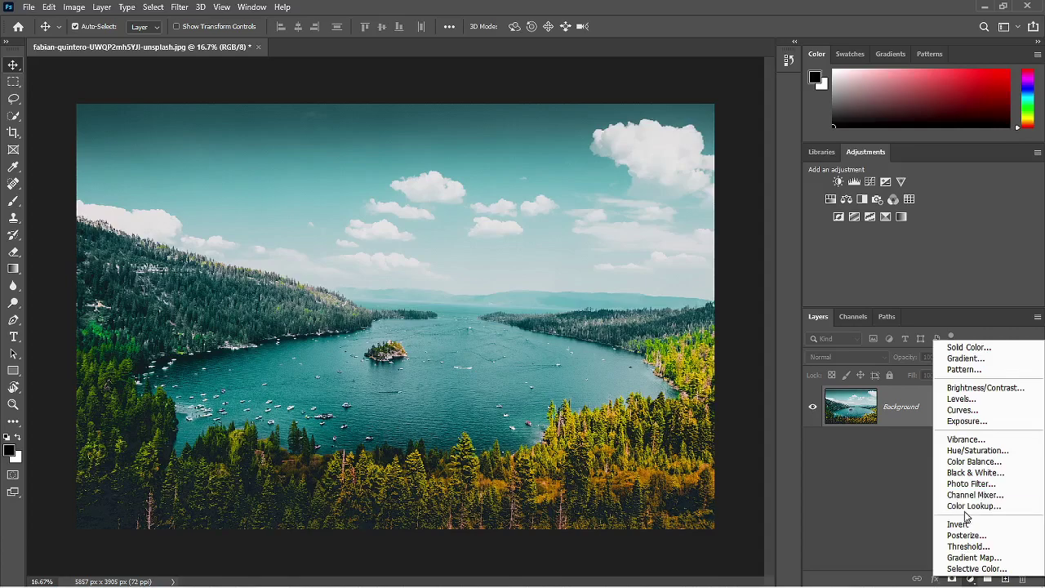
click(966, 506)
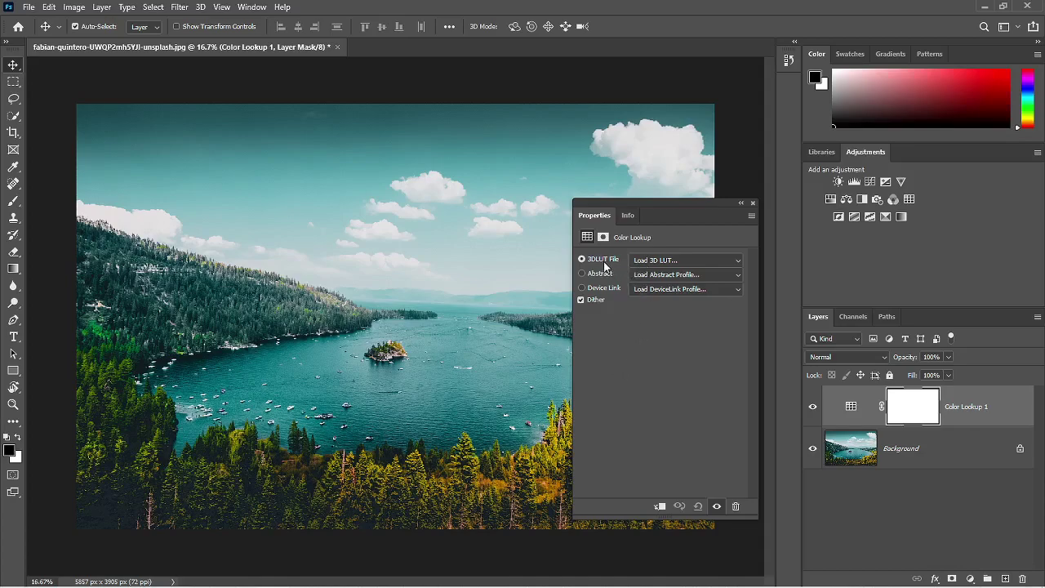
click(734, 263)
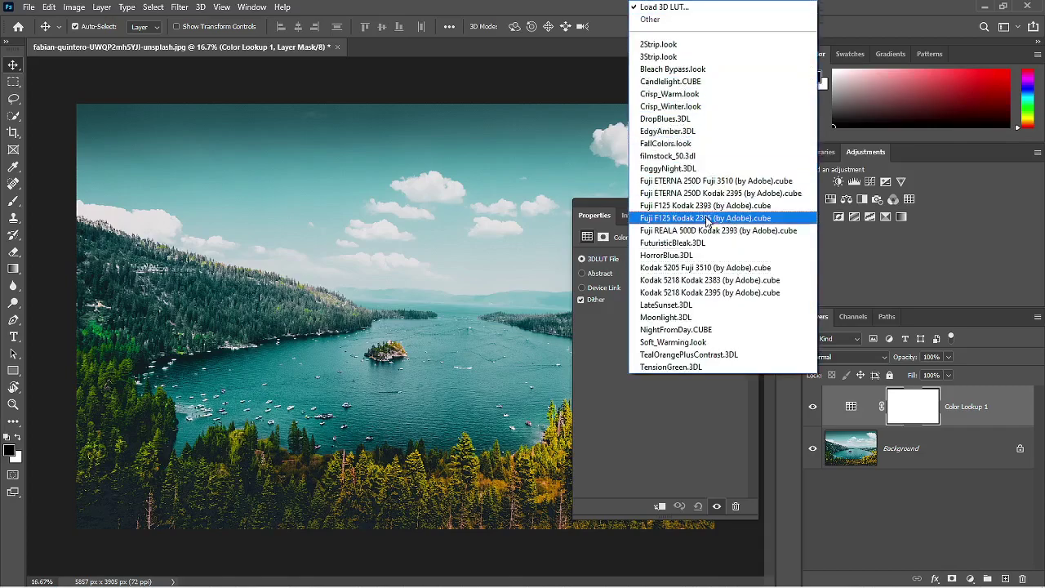
click(666, 95)
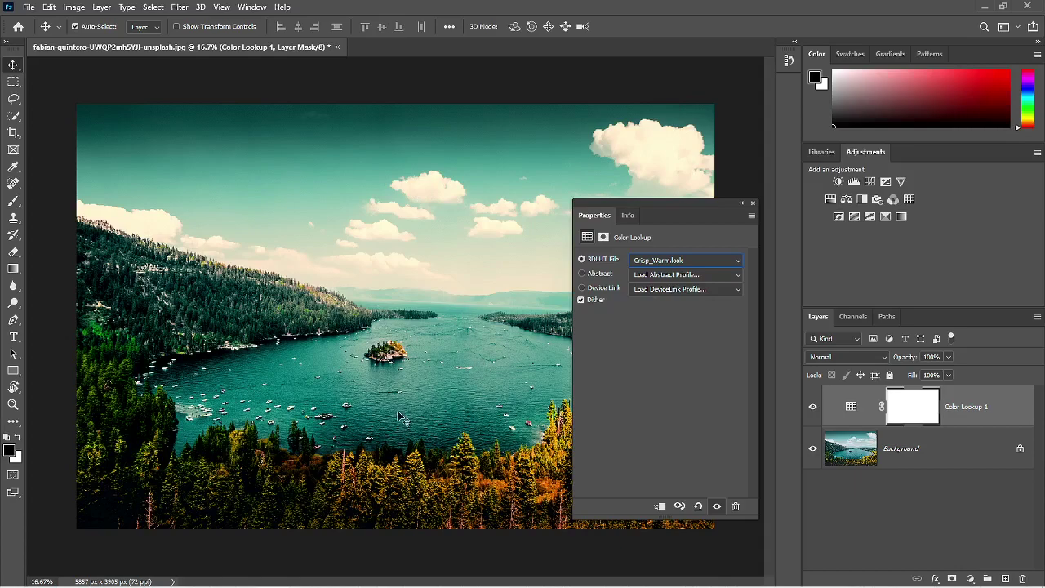
Try the Crisp_Winter.look and HorrorBlue.3DL 3D LUTs on the Color Lookup layer
click(671, 260)
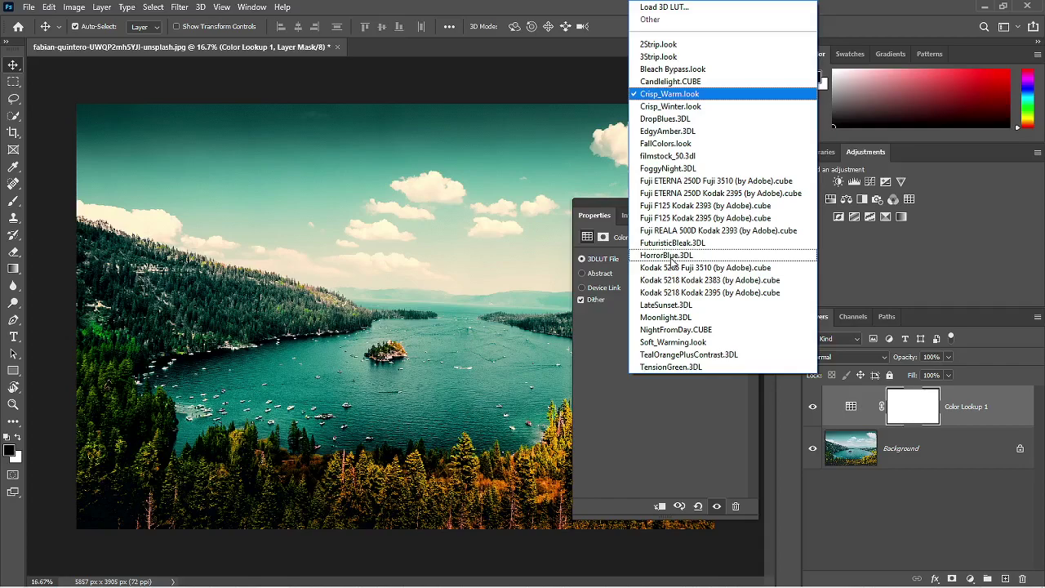
click(716, 107)
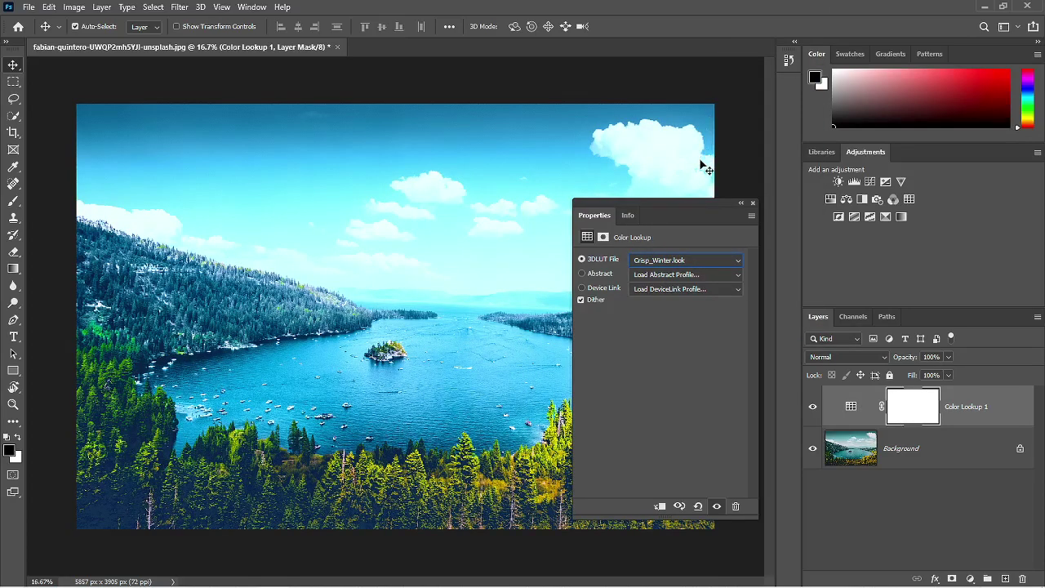
click(682, 260)
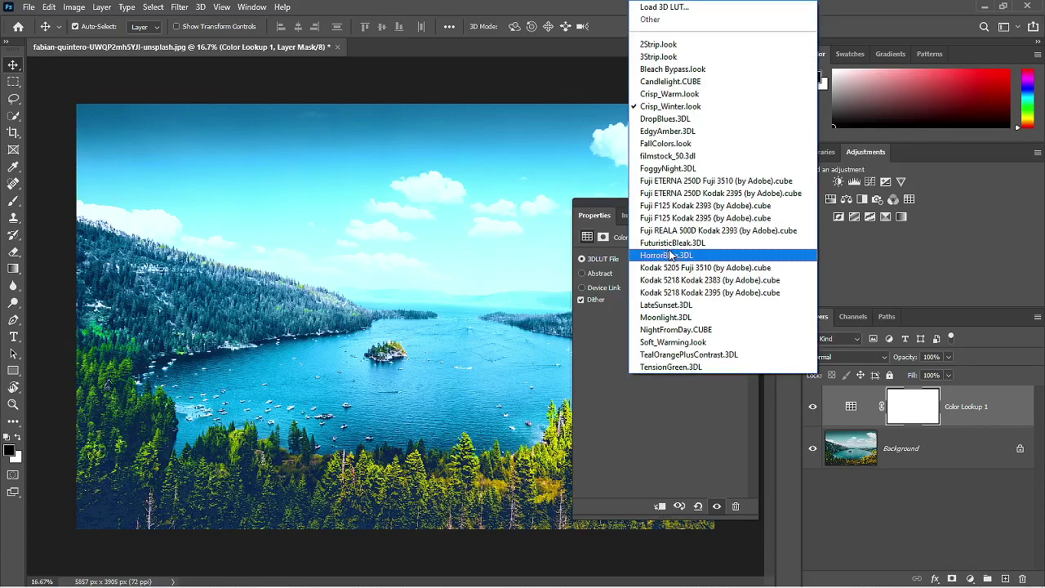
click(690, 256)
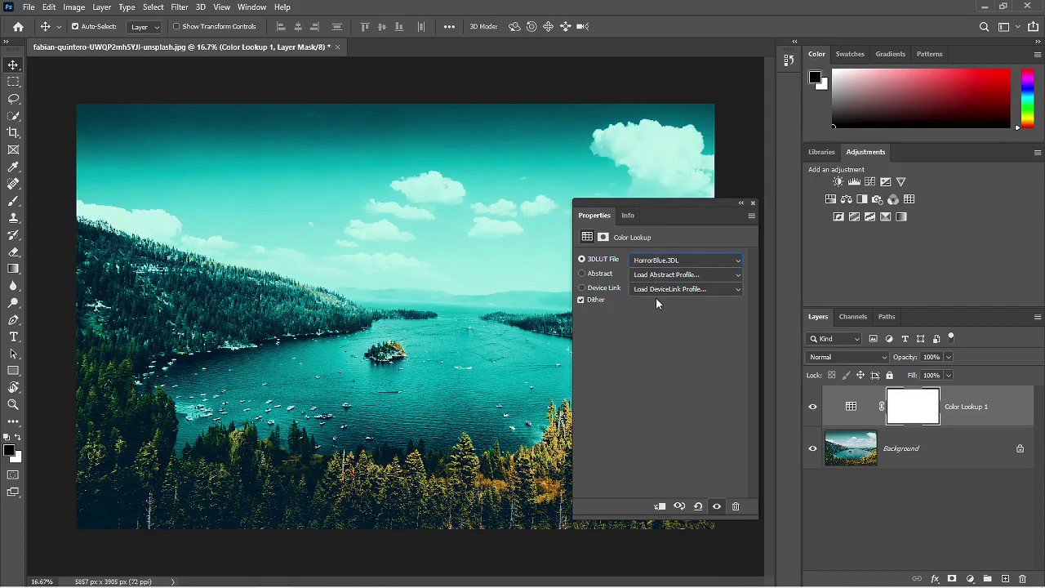
Compare the photo with and without the HorrorBlue.3DL look by viewing the previous state
click(674, 260)
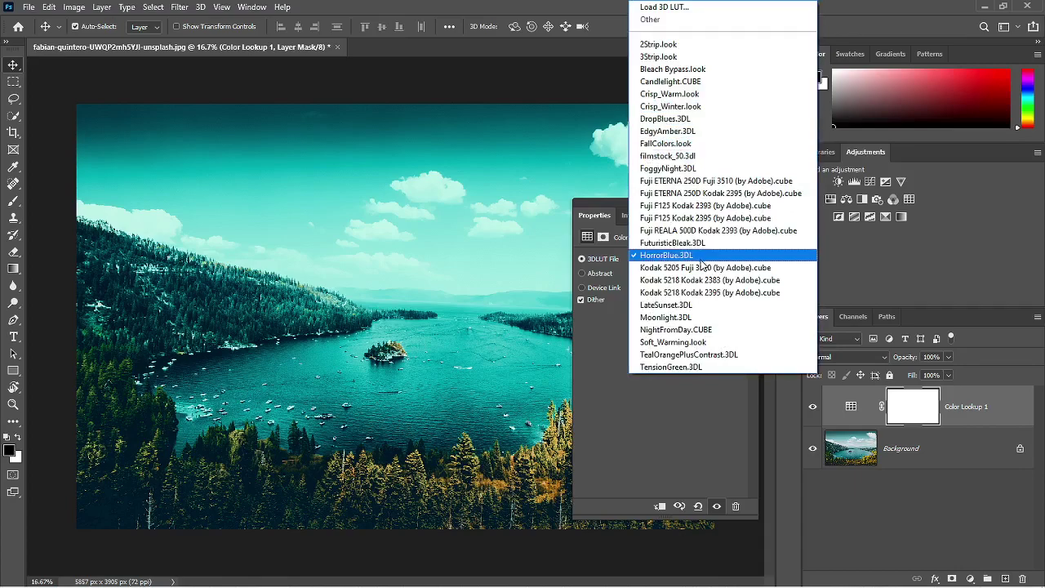
click(651, 452)
click(679, 506)
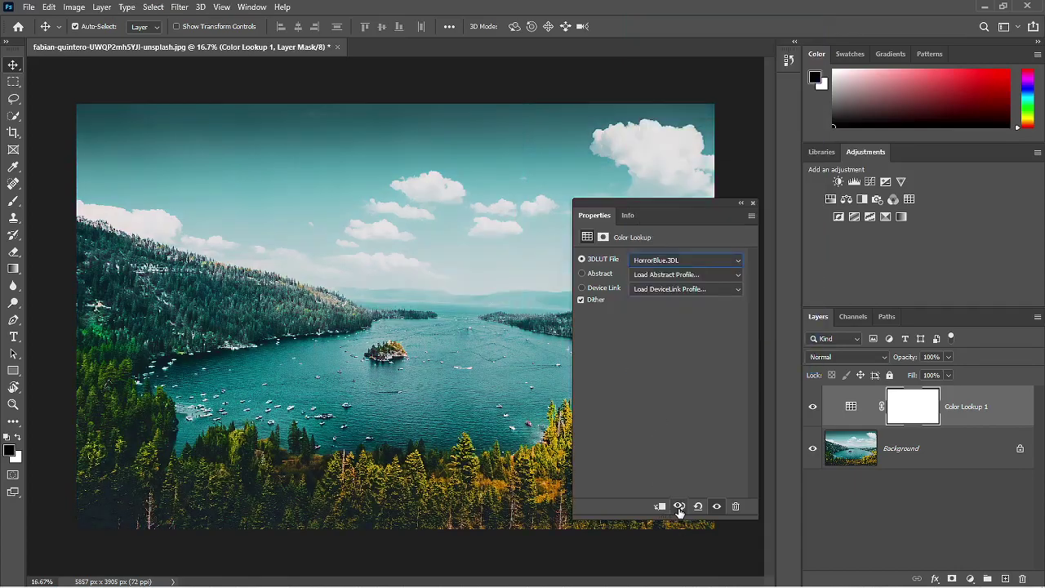
click(680, 506)
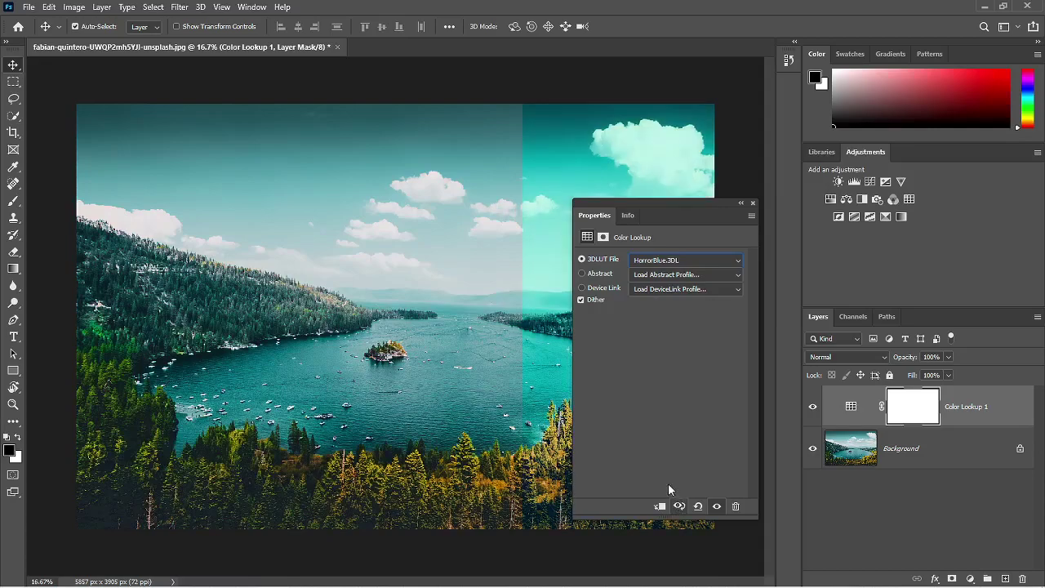
Try the NightFromDay.CUBE and Moonlight.3DL 3D LUTs on the Color Lookup layer
click(673, 260)
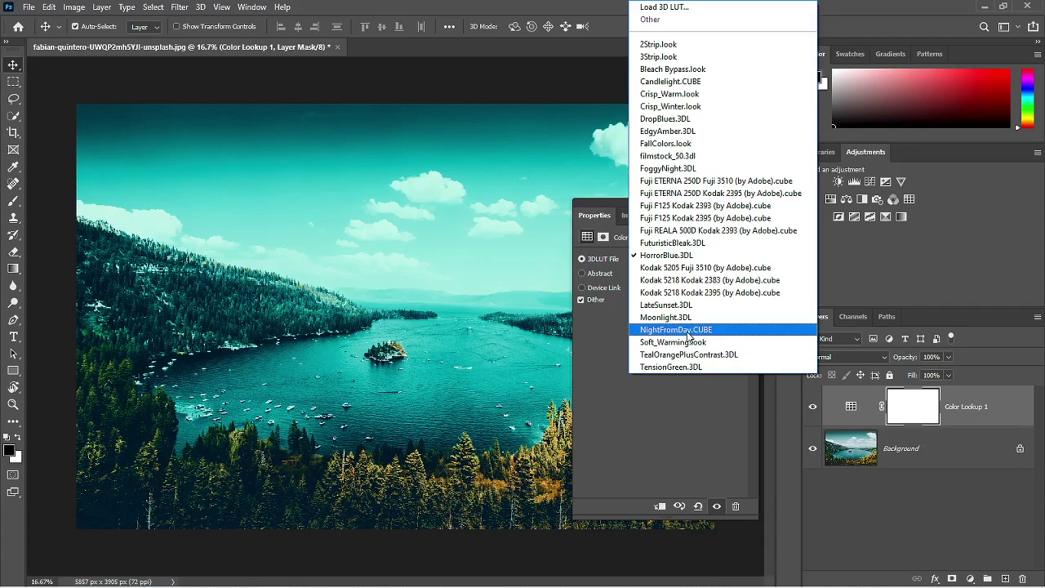
click(686, 331)
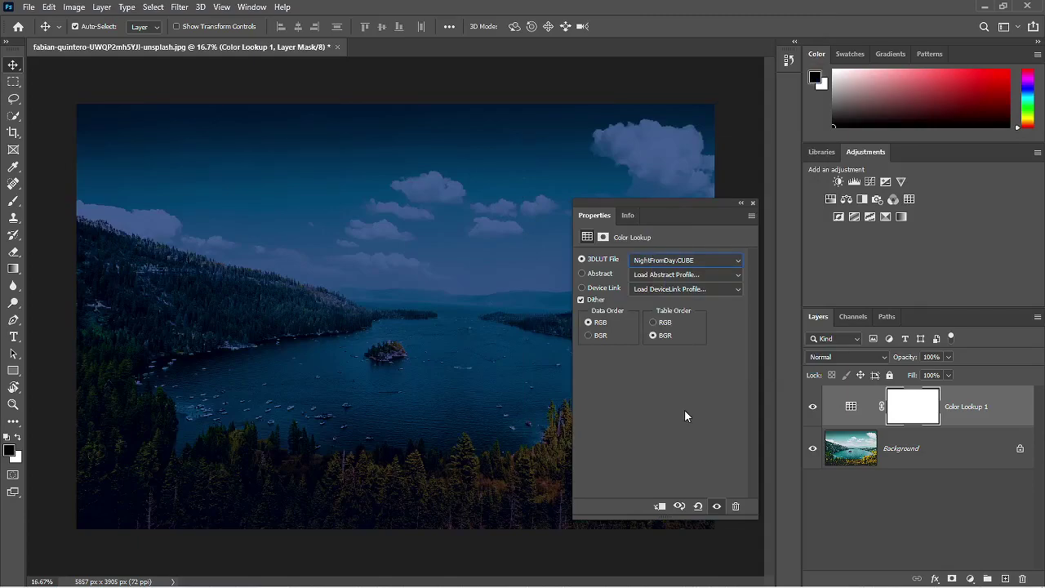
click(696, 261)
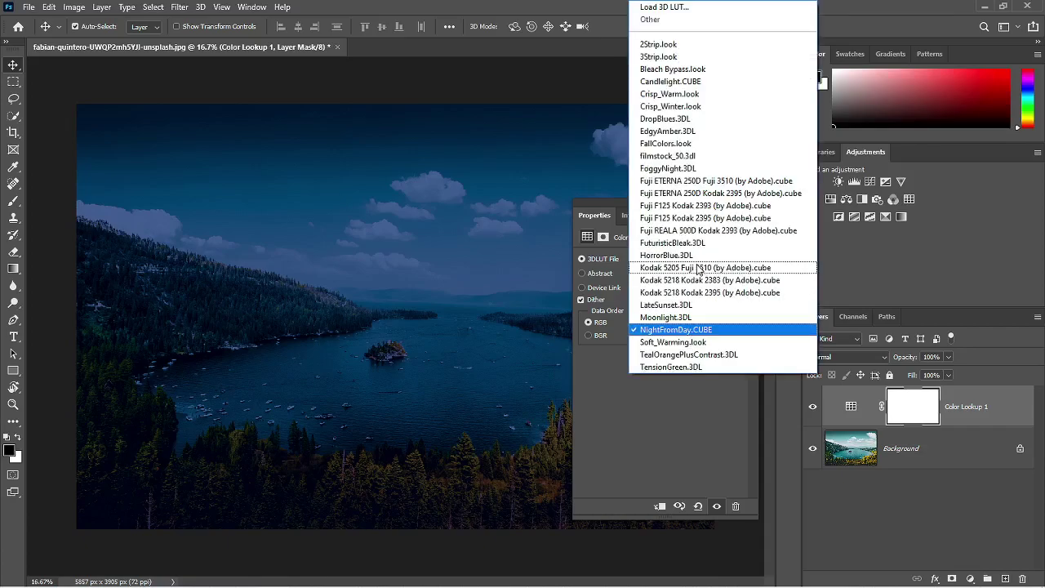
click(665, 317)
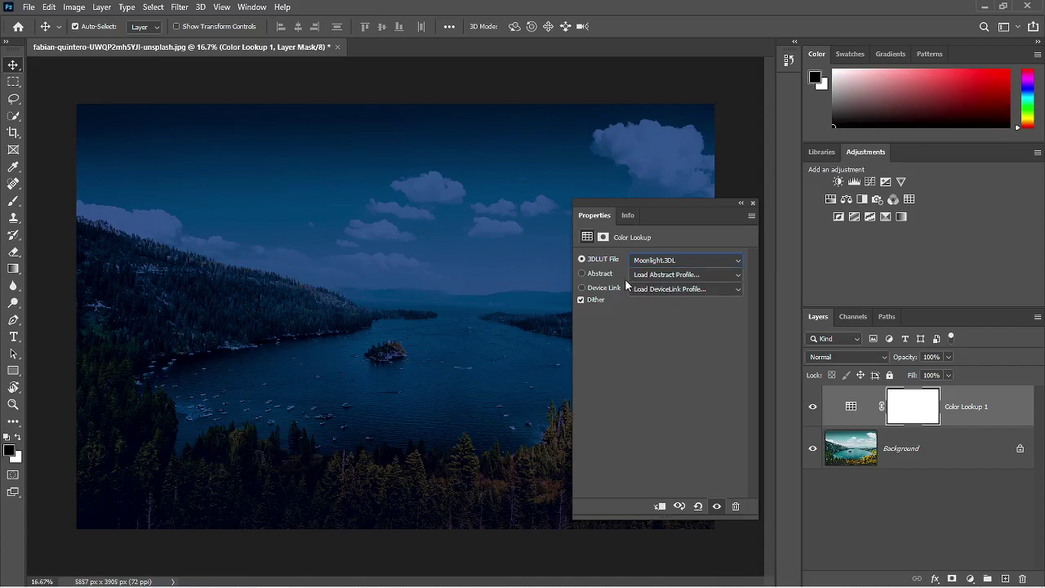
Try the Abstract and Device Link profile options of the Color Lookup layer, cancelling file loading for each
click(659, 275)
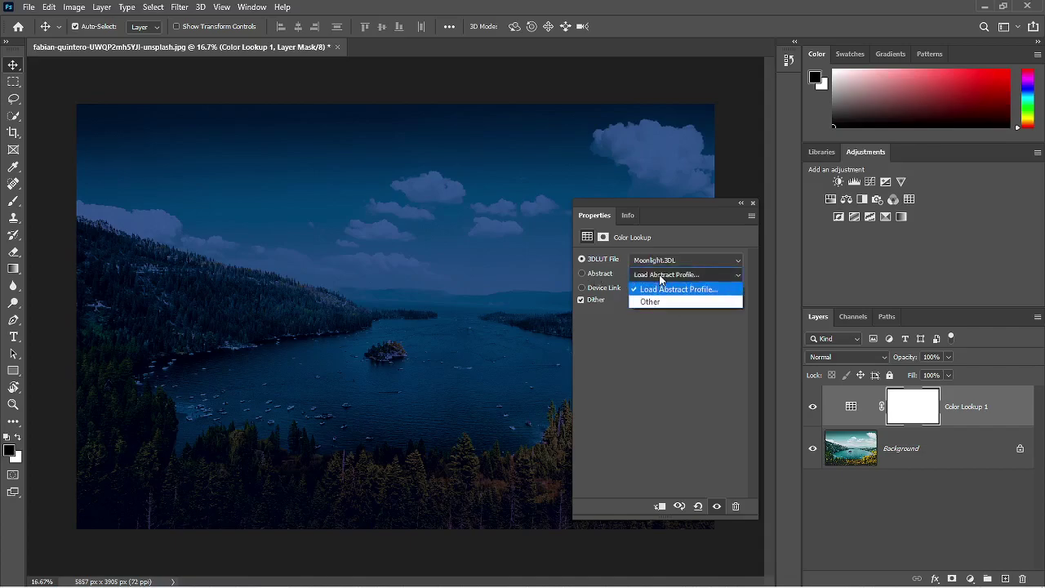
click(585, 276)
click(583, 274)
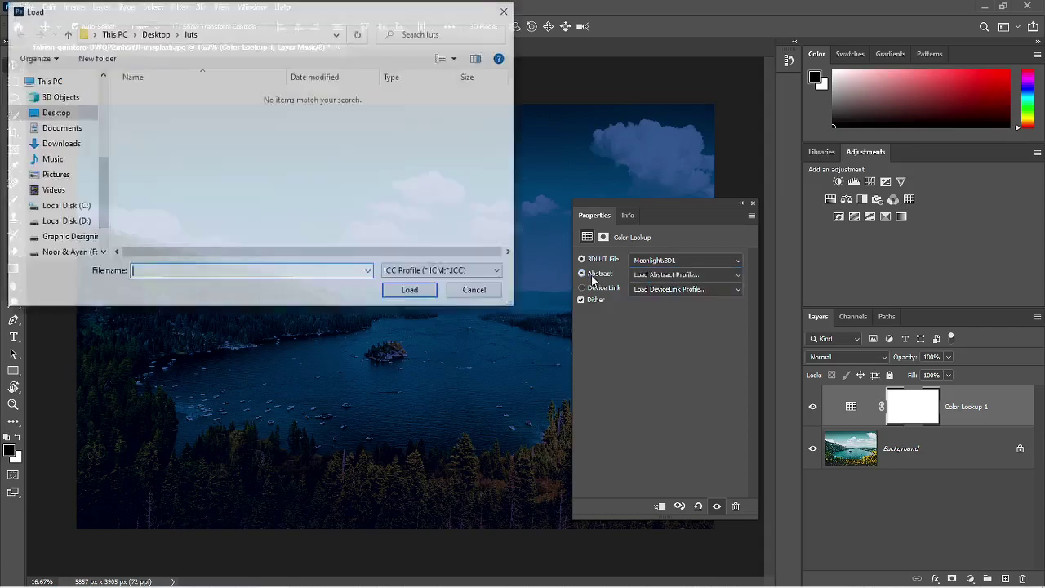
click(486, 295)
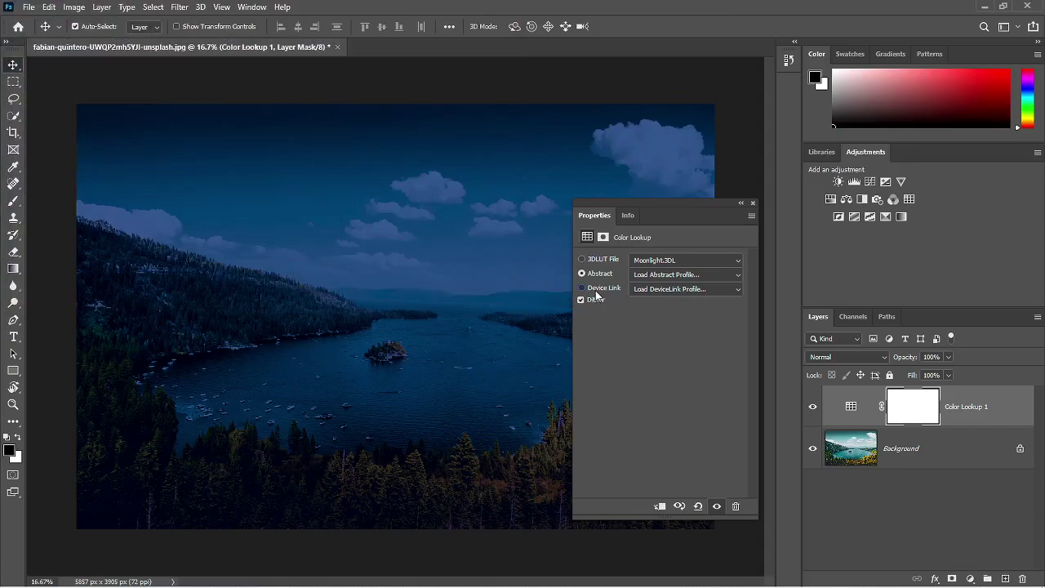
click(583, 288)
click(489, 294)
Reset the Color Lookup adjustment to its defaults and delete its layer
click(698, 506)
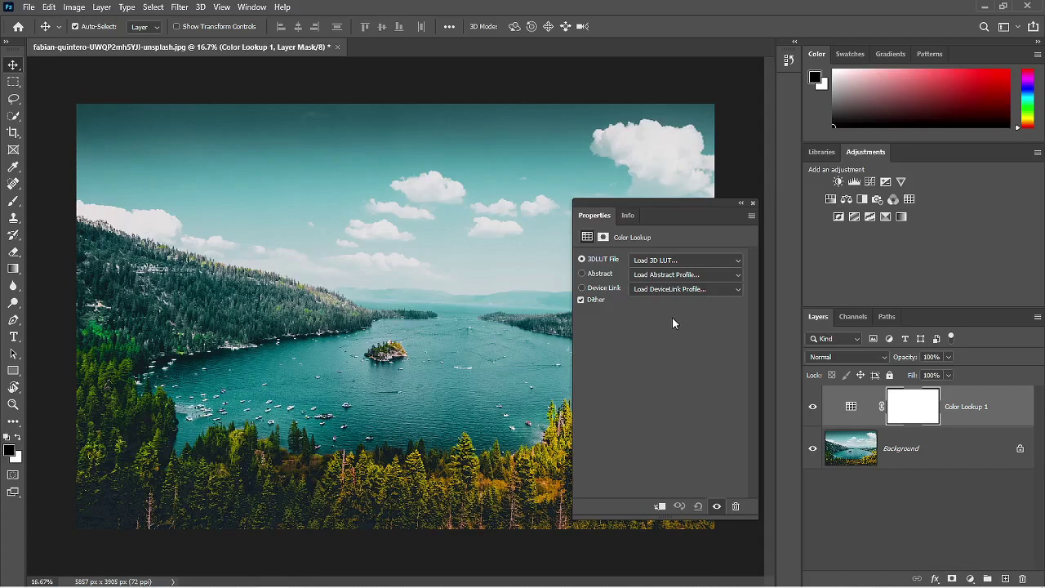
click(752, 203)
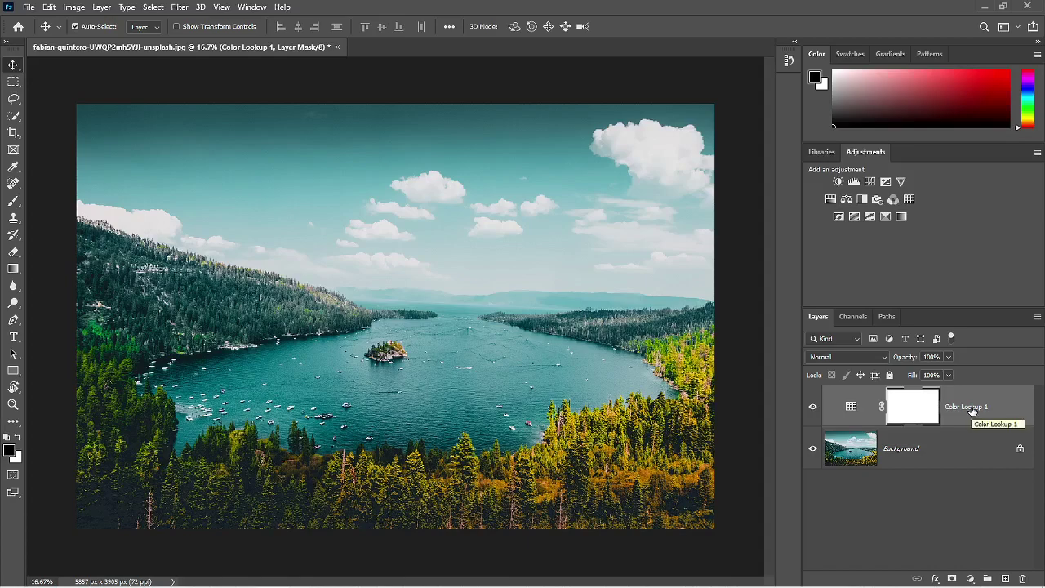
key(Delete)
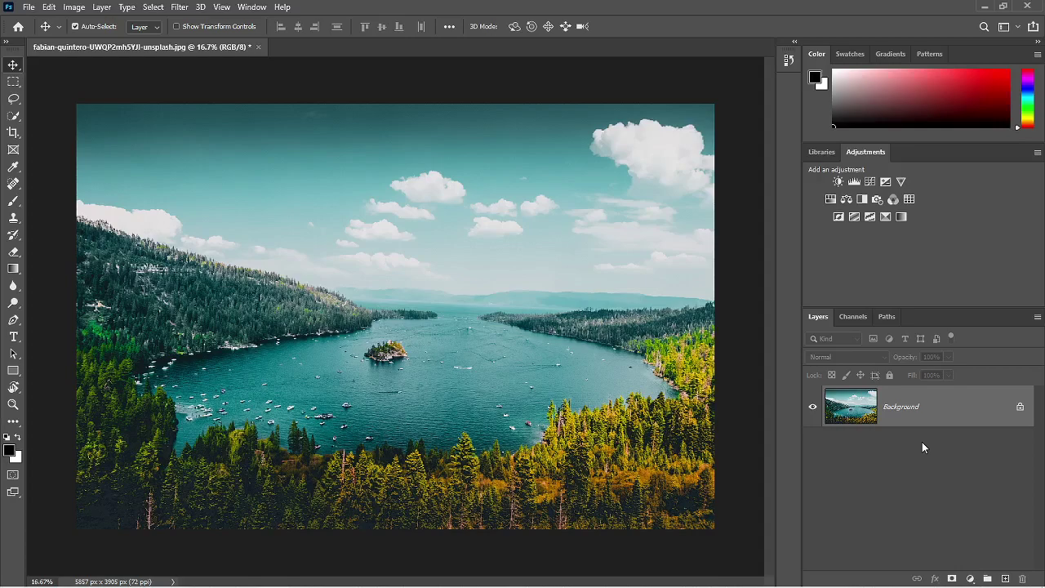
Add a Hue/Saturation adjustment layer with Hue +12, Saturation +18 and Lightness -12
click(970, 578)
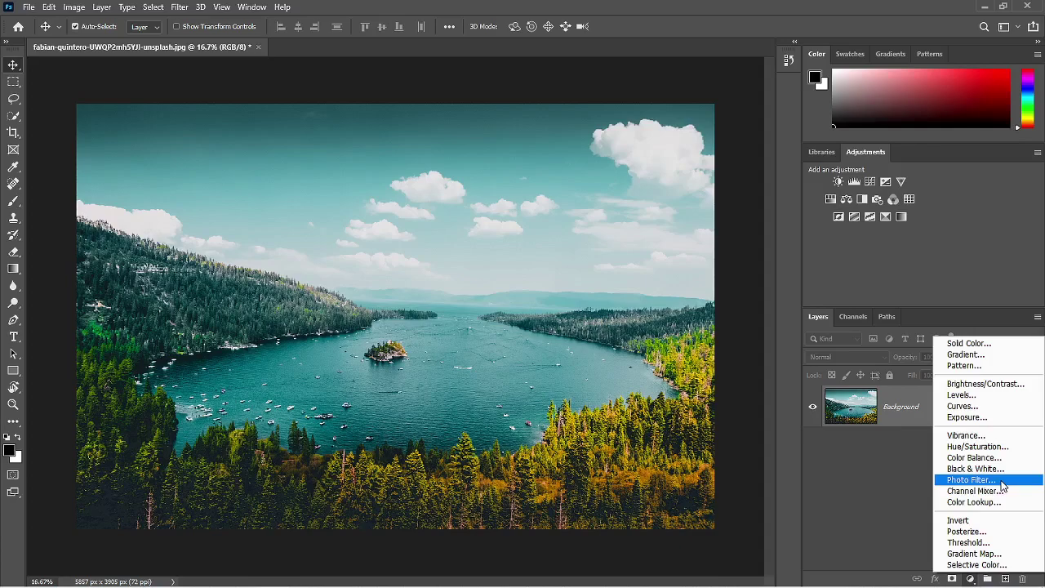
click(970, 447)
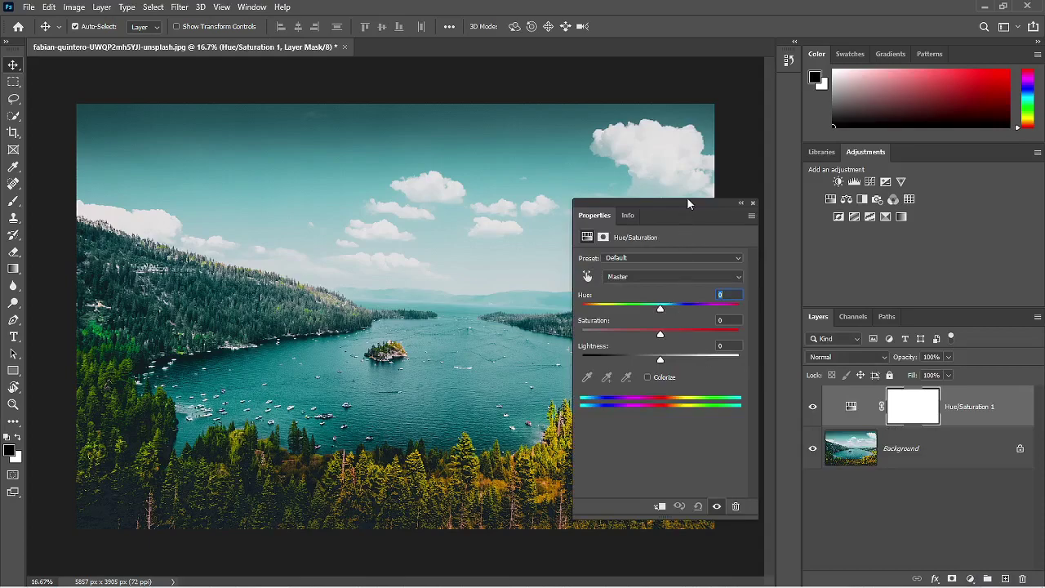
drag(686, 204, 695, 102)
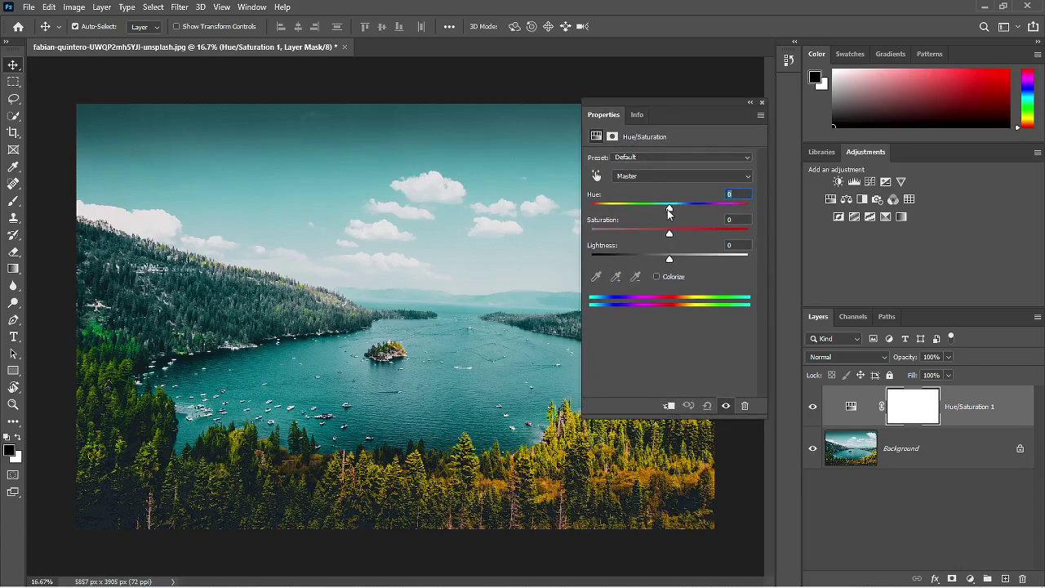
drag(670, 209, 659, 258)
drag(684, 405, 686, 406)
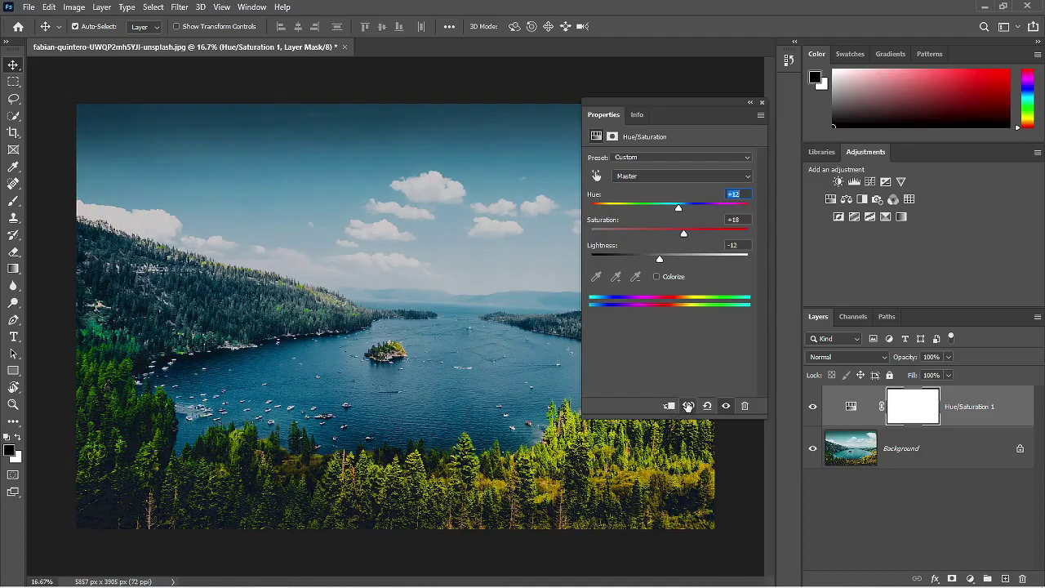
click(762, 102)
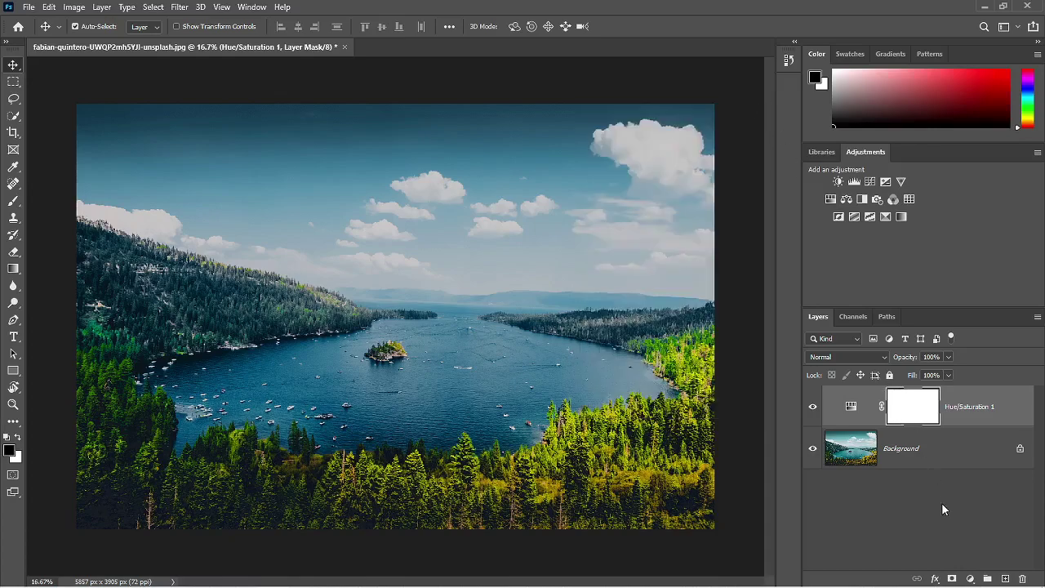
Add a Curves adjustment layer with an S-curve, placing RGB points at about input 178, output 196 and input 71, output 50
click(969, 577)
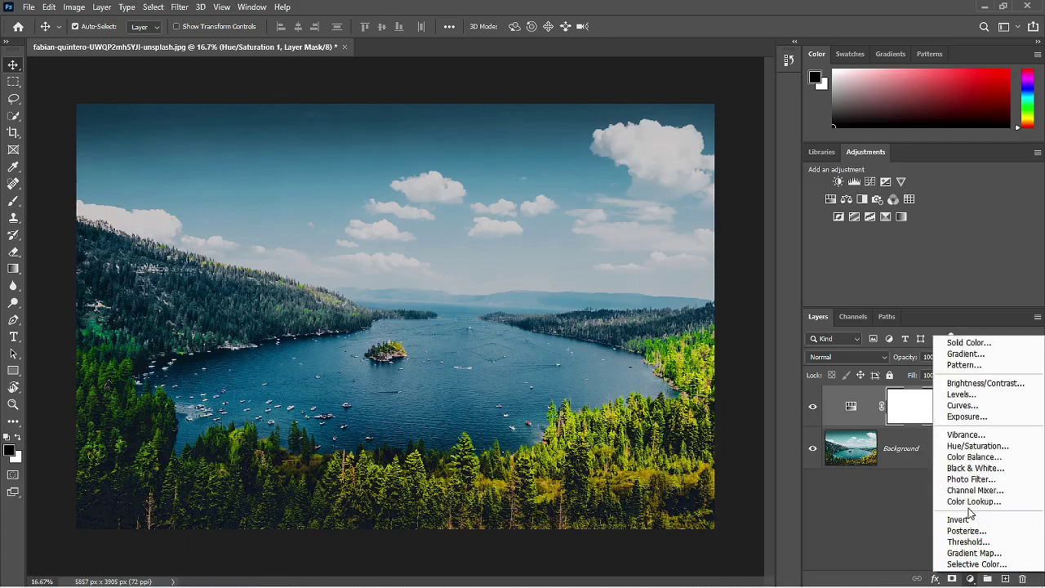
click(961, 405)
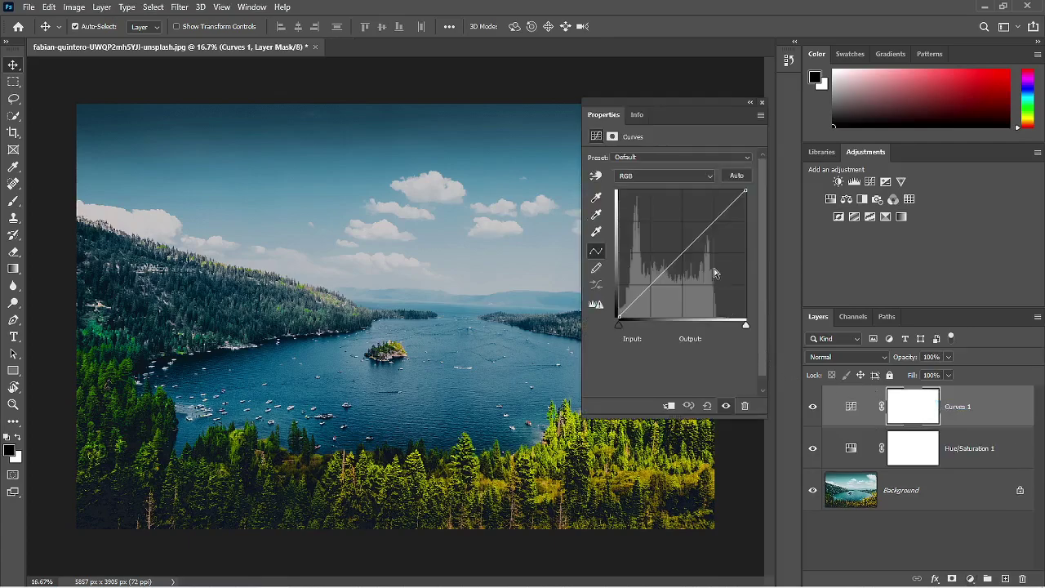
drag(714, 222, 707, 220)
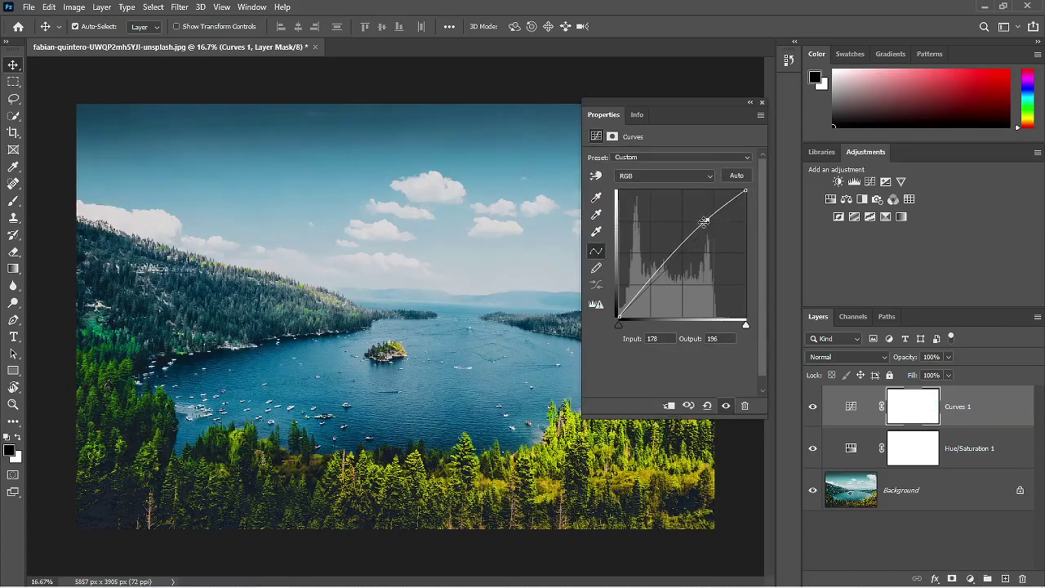
click(647, 285)
drag(648, 285, 655, 291)
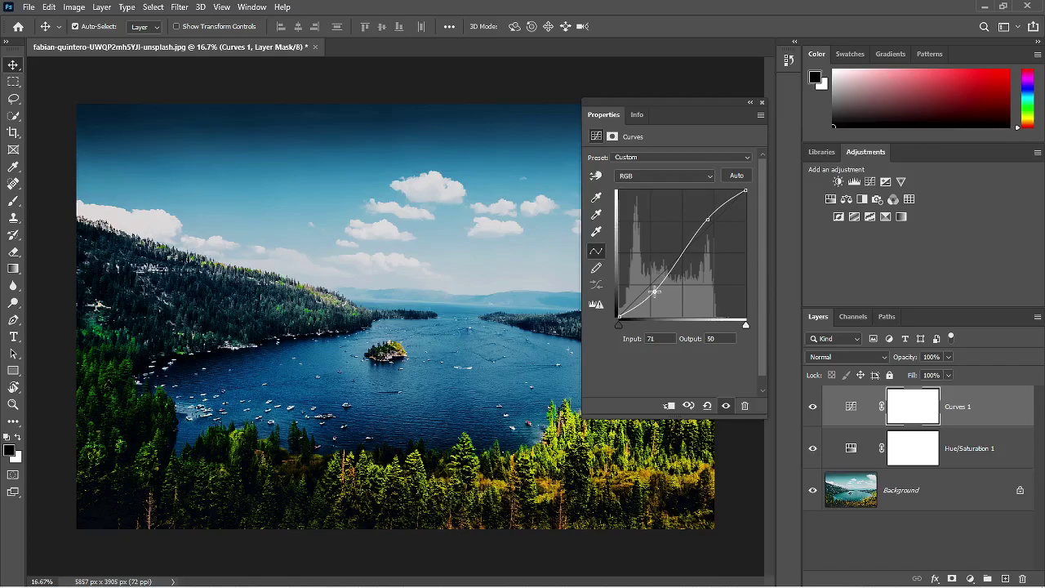
click(762, 103)
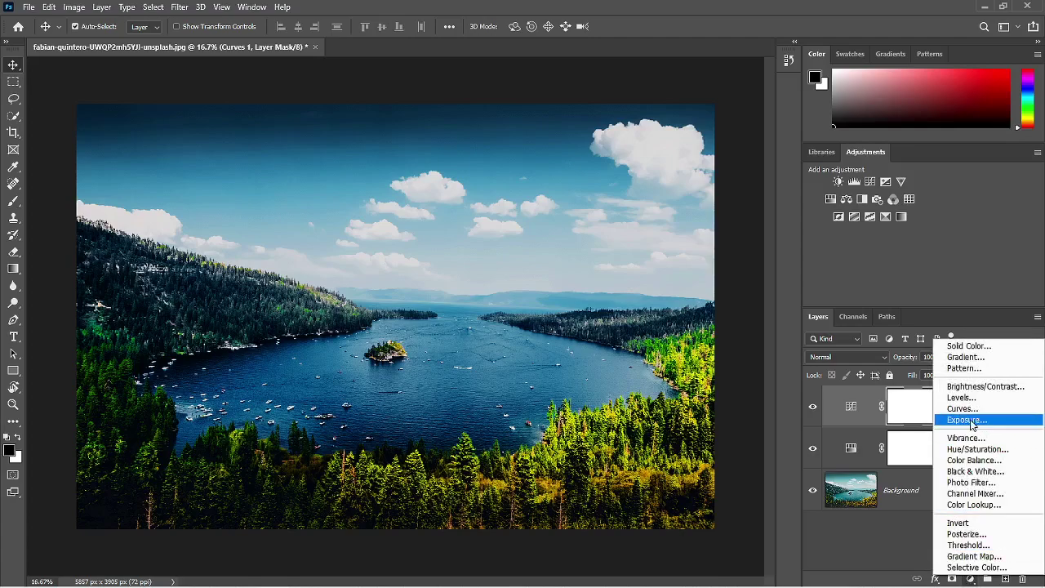
Add a Brightness/Contrast adjustment layer with Brightness 24 and Contrast -12
click(977, 388)
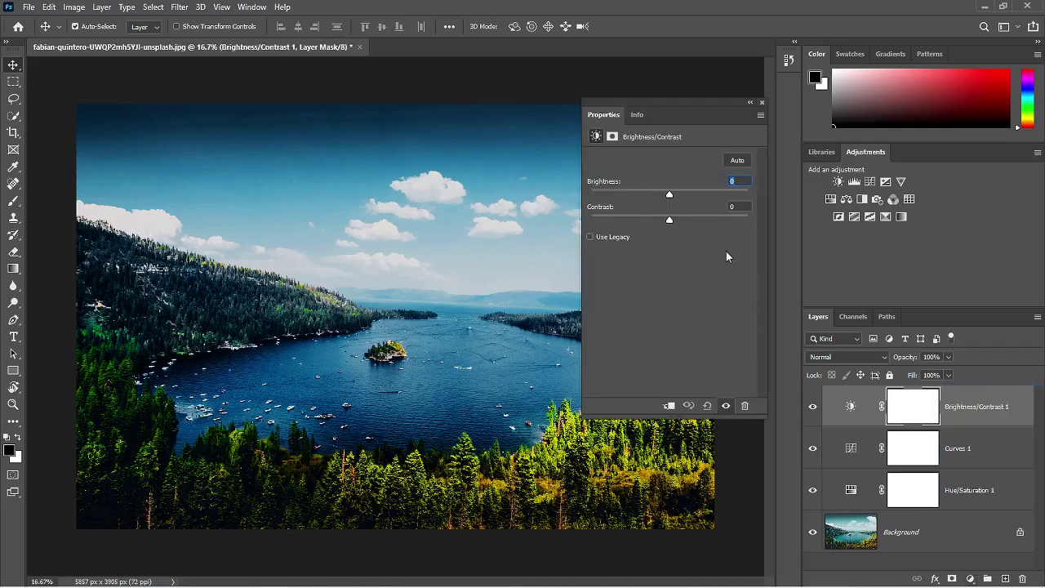
drag(669, 196, 658, 221)
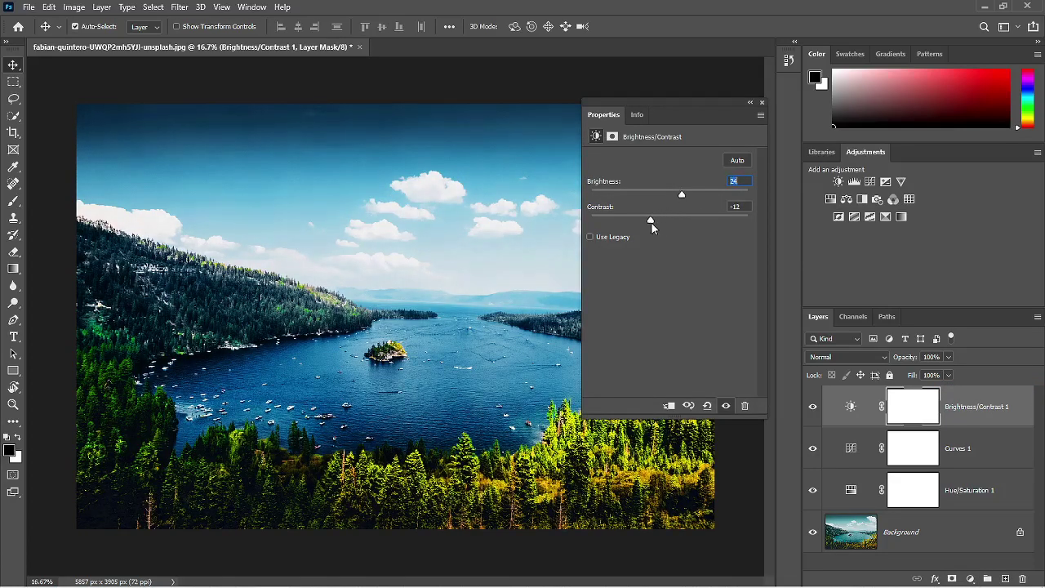
click(761, 102)
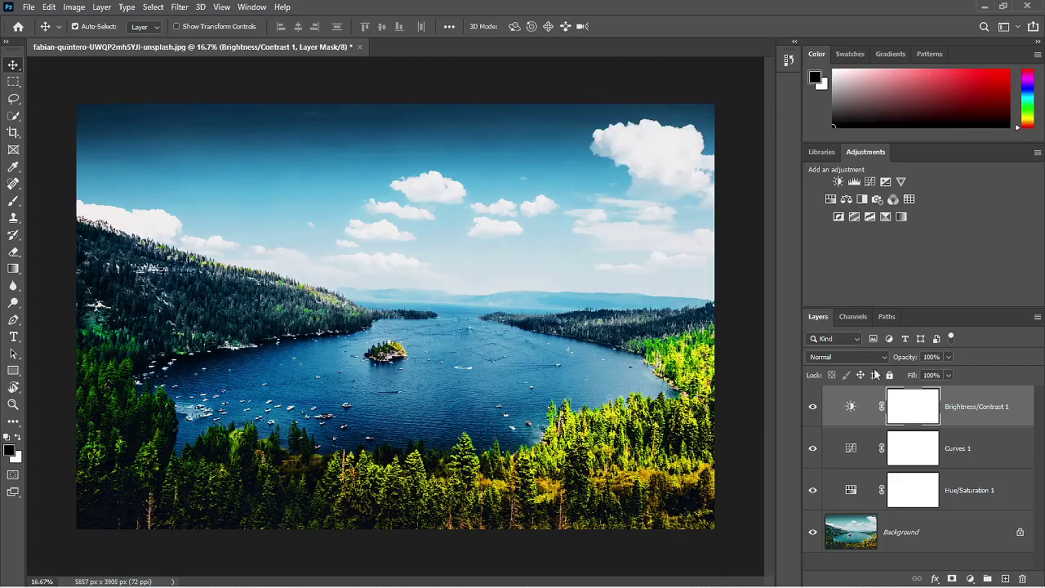
Add a Channel Mixer adjustment layer and set Green to 0% for the Green output channel
click(970, 578)
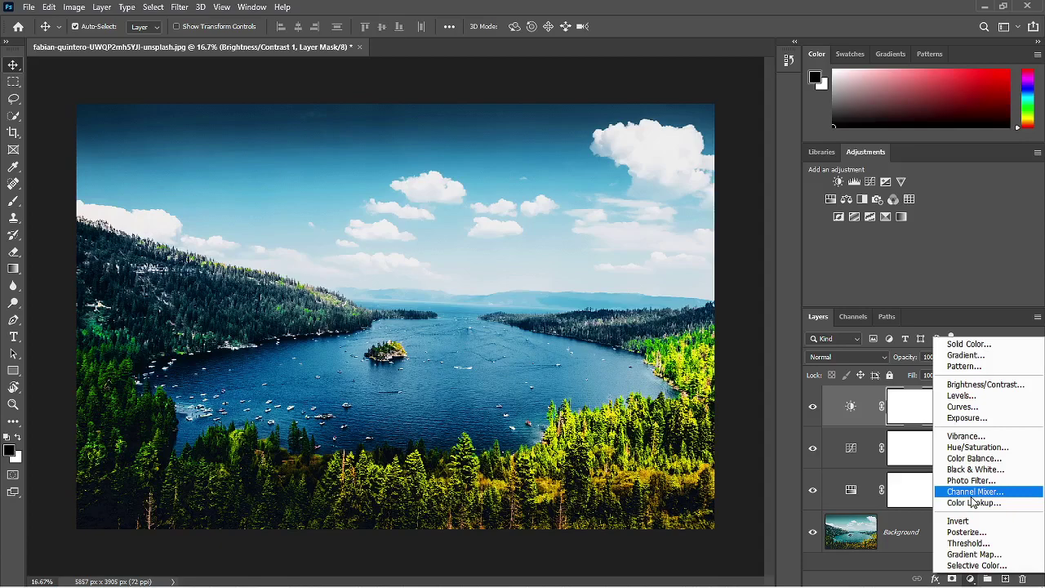
click(972, 493)
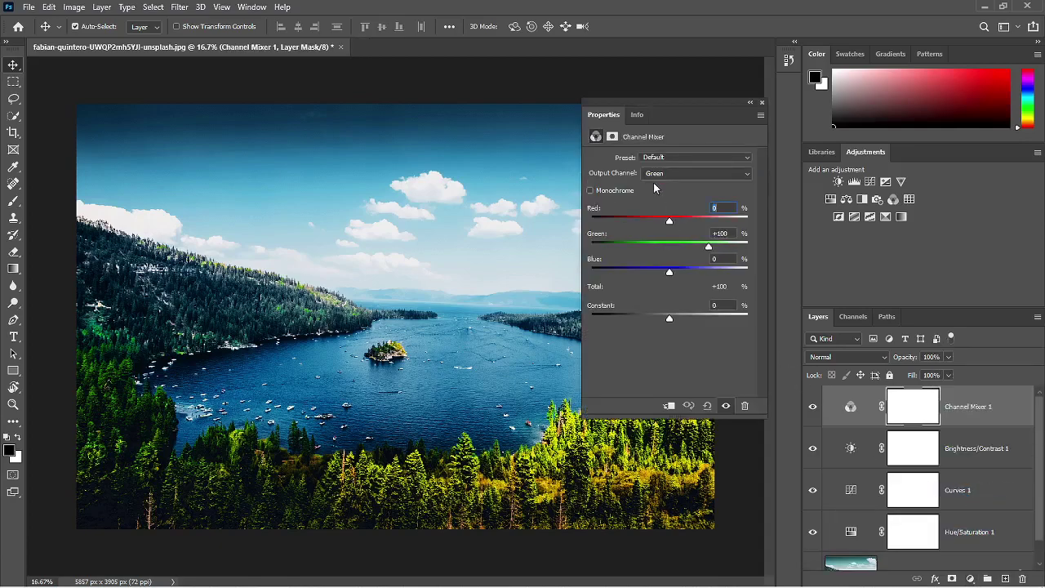
click(682, 172)
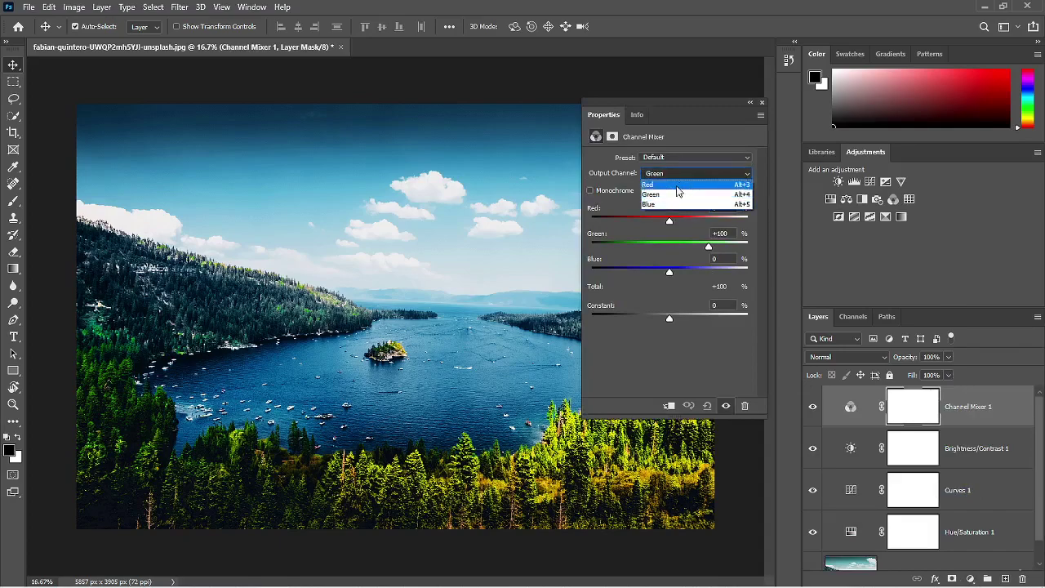
click(675, 195)
click(722, 233)
text(0)
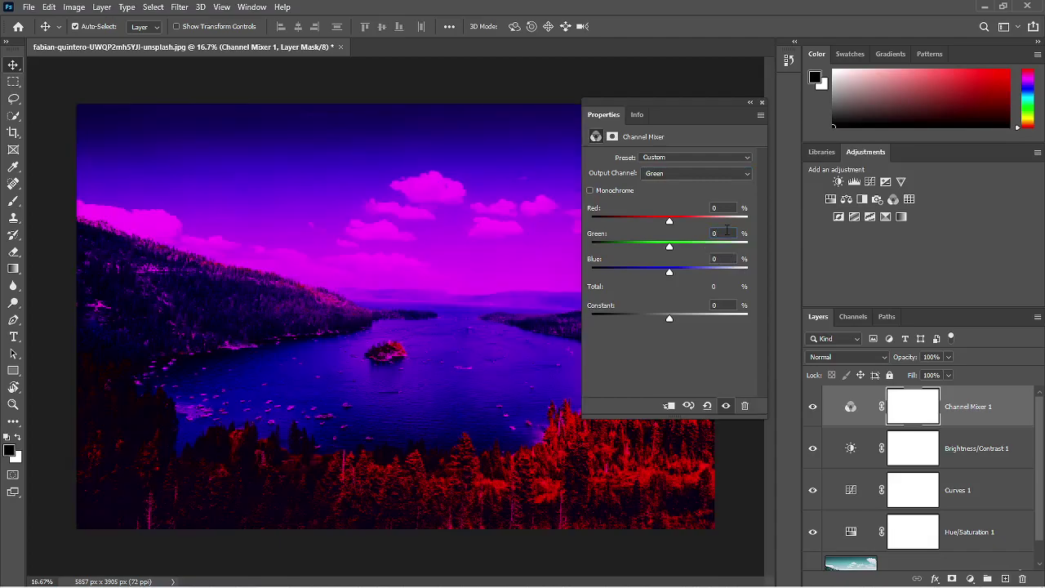
click(761, 102)
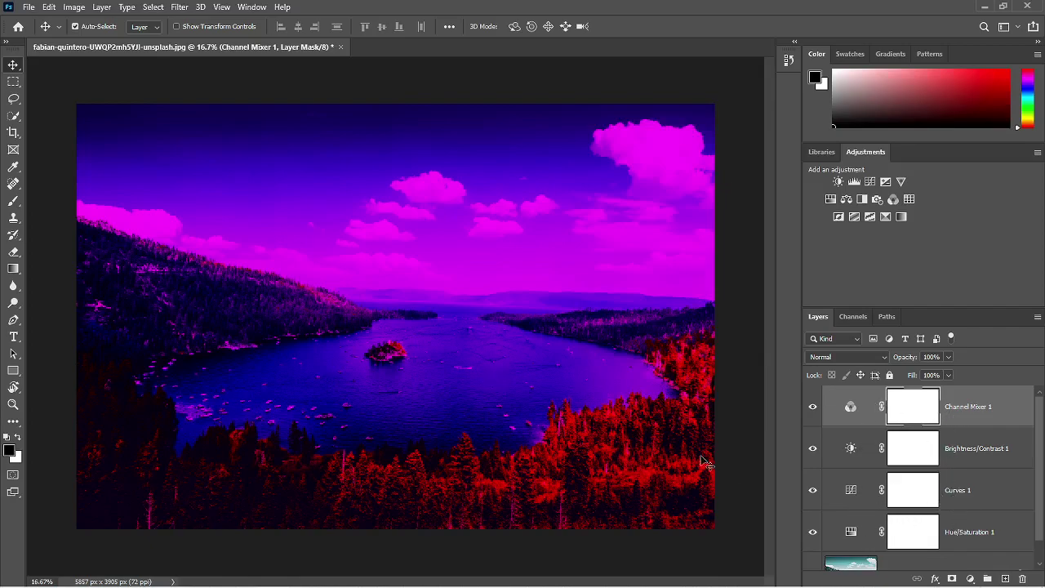
Group the Channel Mixer, Brightness/Contrast, Curves and Hue/Saturation adjustment layers together
scroll(954, 488, down, 1)
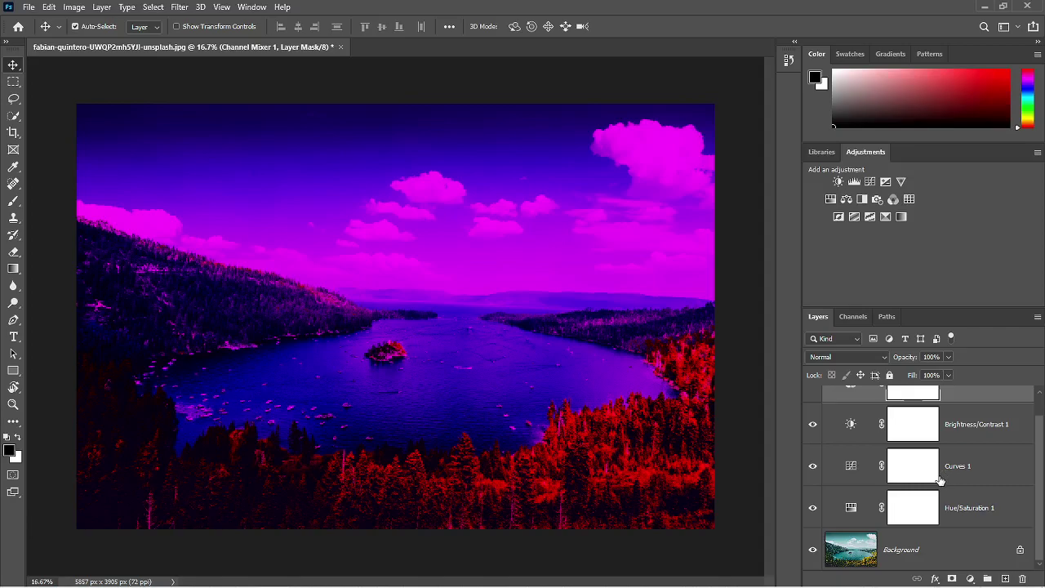
scroll(938, 481, up, 1)
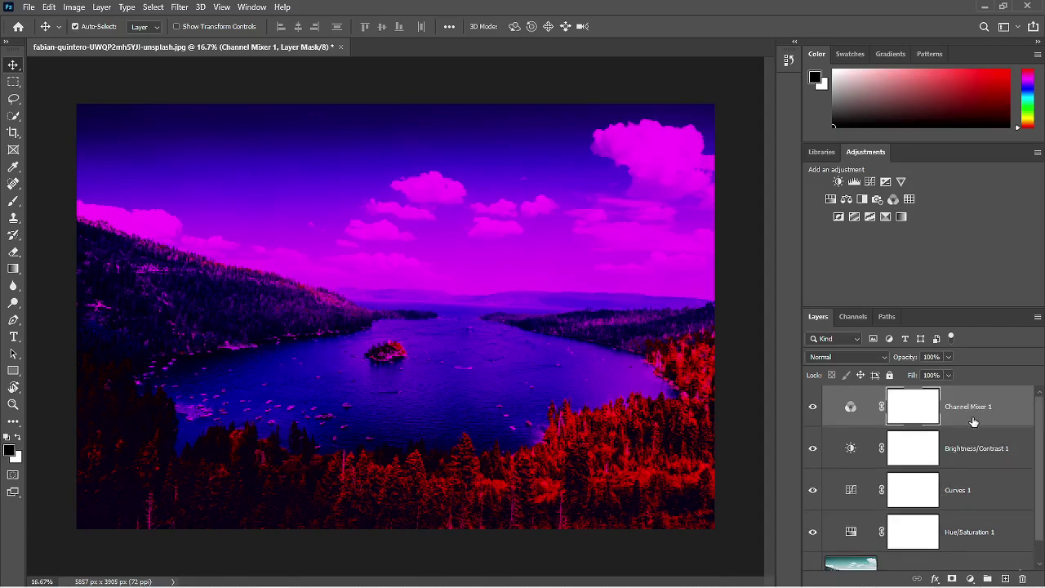
shift+click(975, 540)
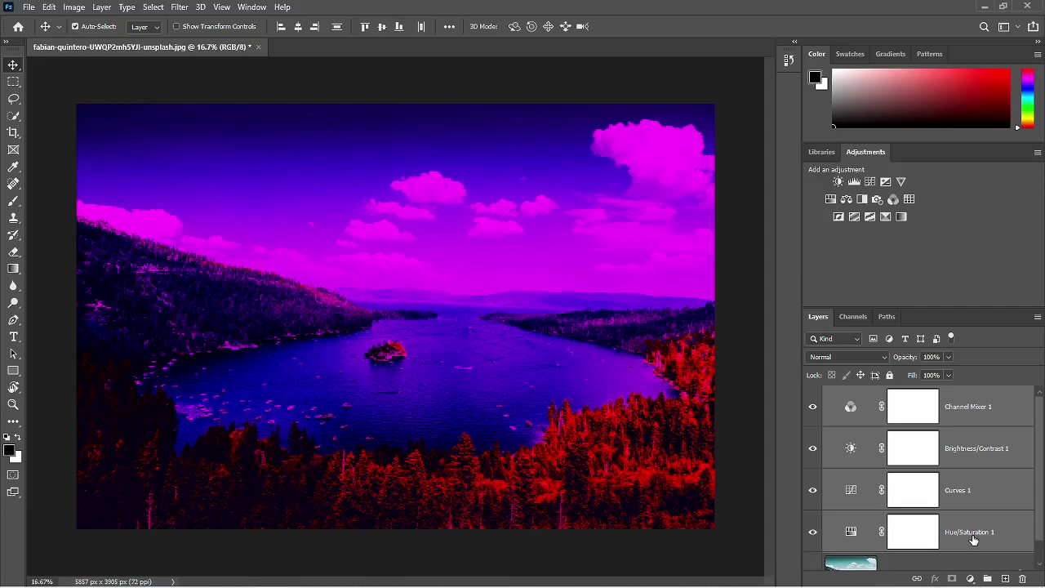
key(ctrl+g)
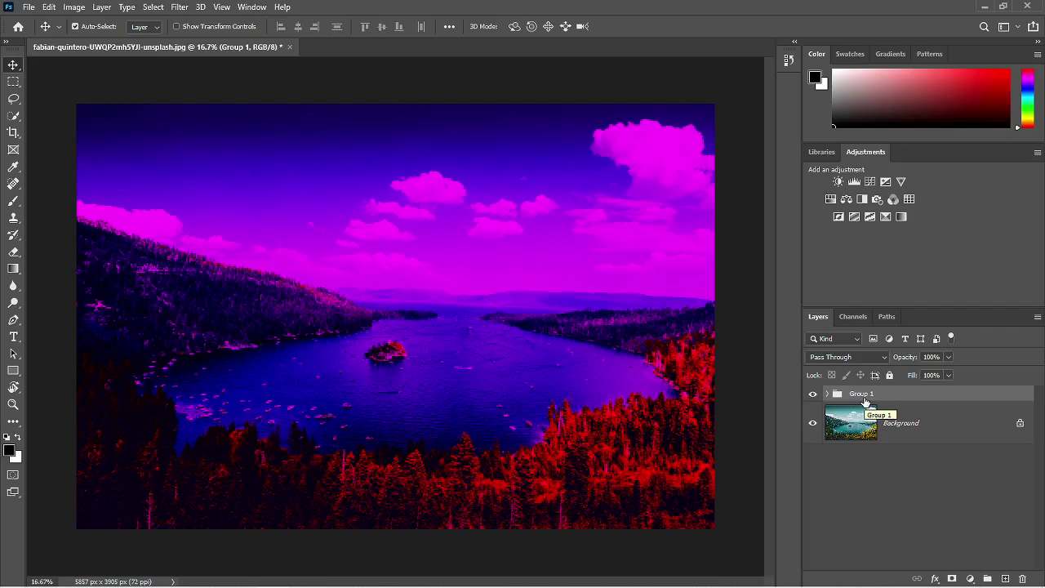
Start exporting the grade as Color Lookup Tables and enter "go" as the description
click(33, 7)
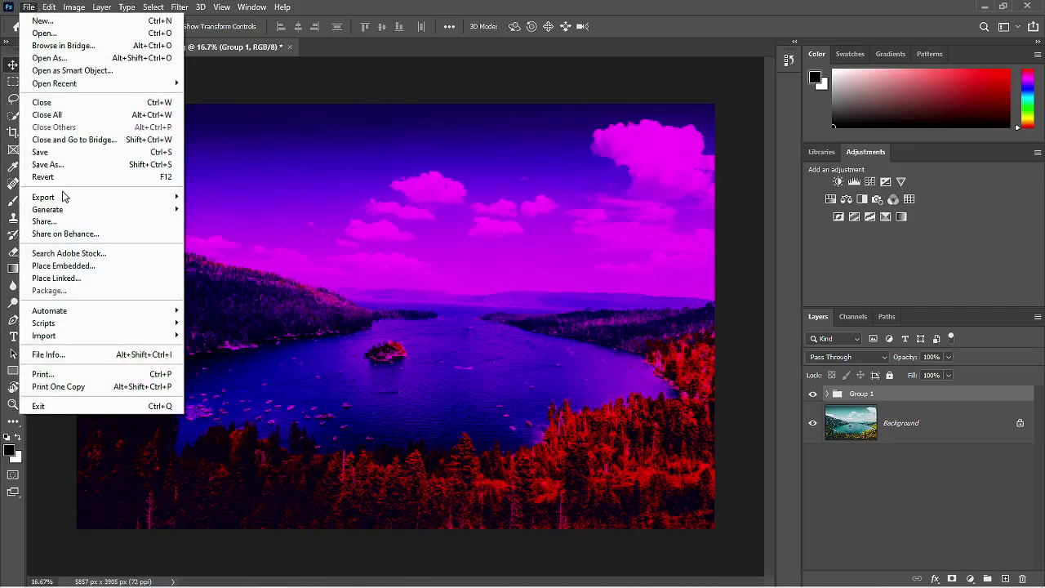
mouse_move(63, 196)
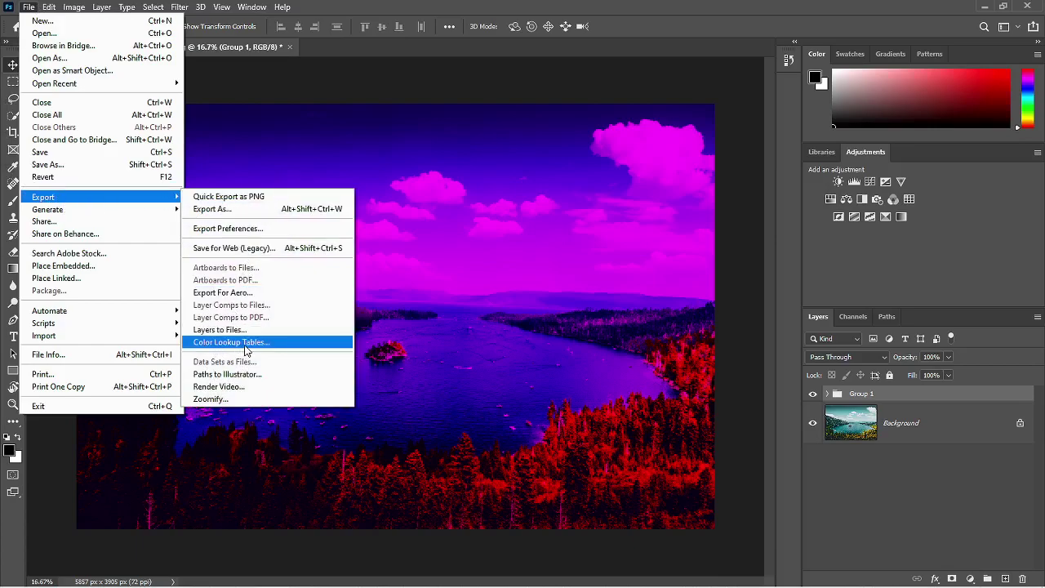
click(246, 343)
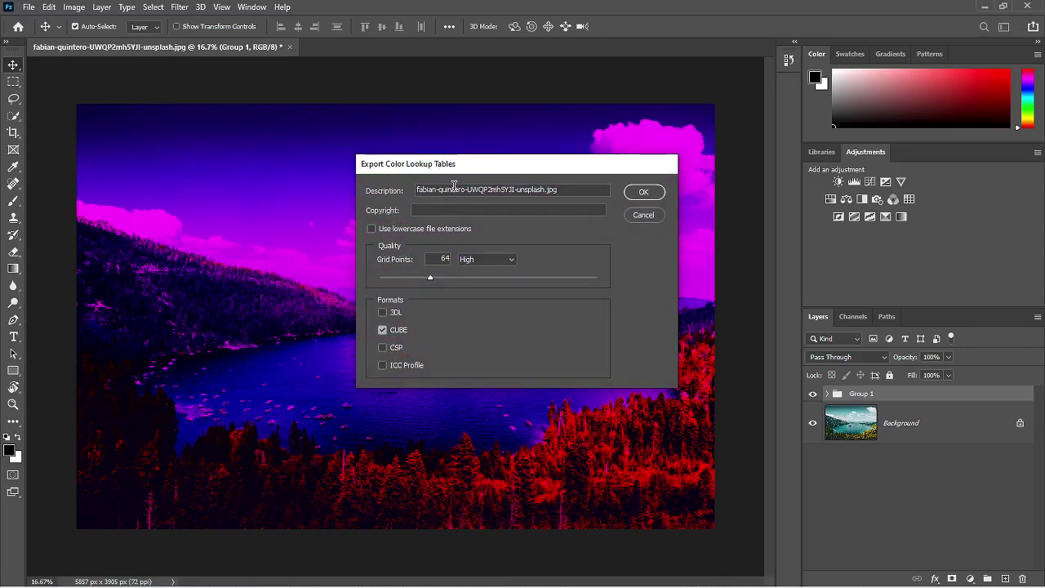
drag(467, 191, 572, 191)
key(BackSpace)
text(go)
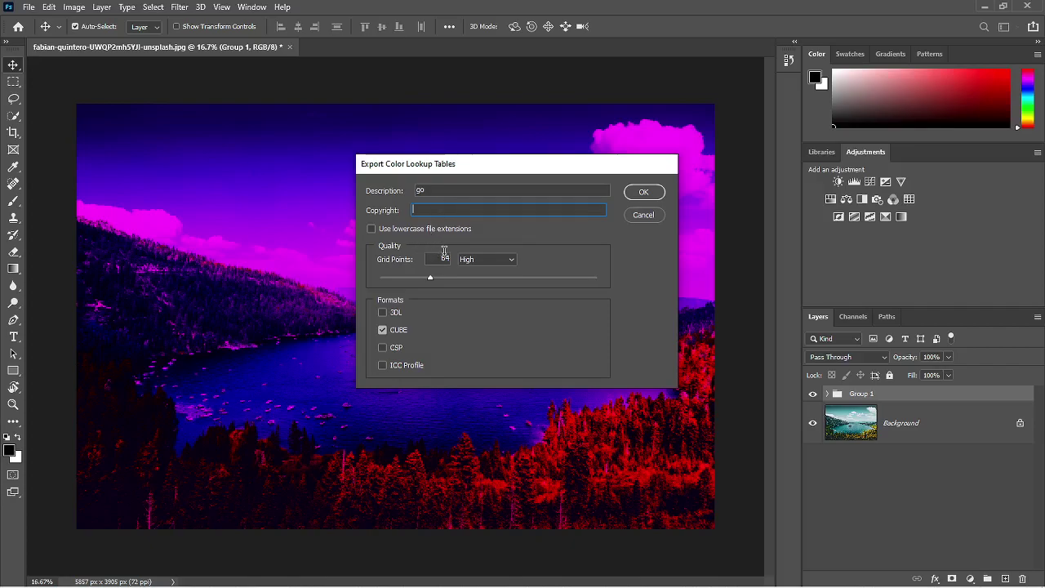
Choose High quality for the lookup tables, select the 3DL, CSP and ICC Profile formats alongside CUBE, and accept the export settings
click(493, 262)
click(485, 301)
click(383, 313)
click(383, 347)
click(383, 365)
click(636, 197)
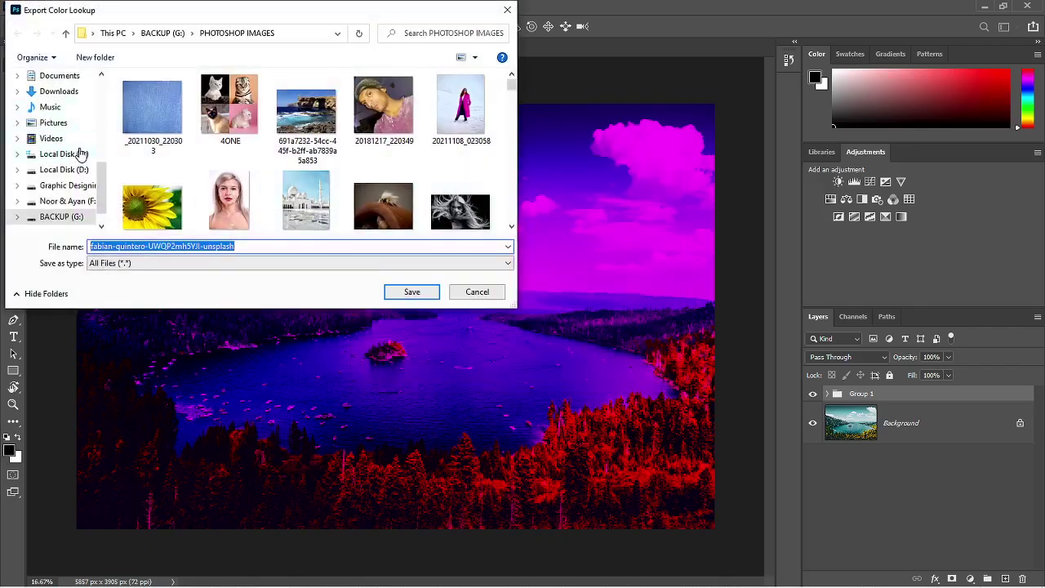
Save the exported lookup tables as GO in the luts folder on the Desktop
scroll(72, 141, up, 1)
click(53, 112)
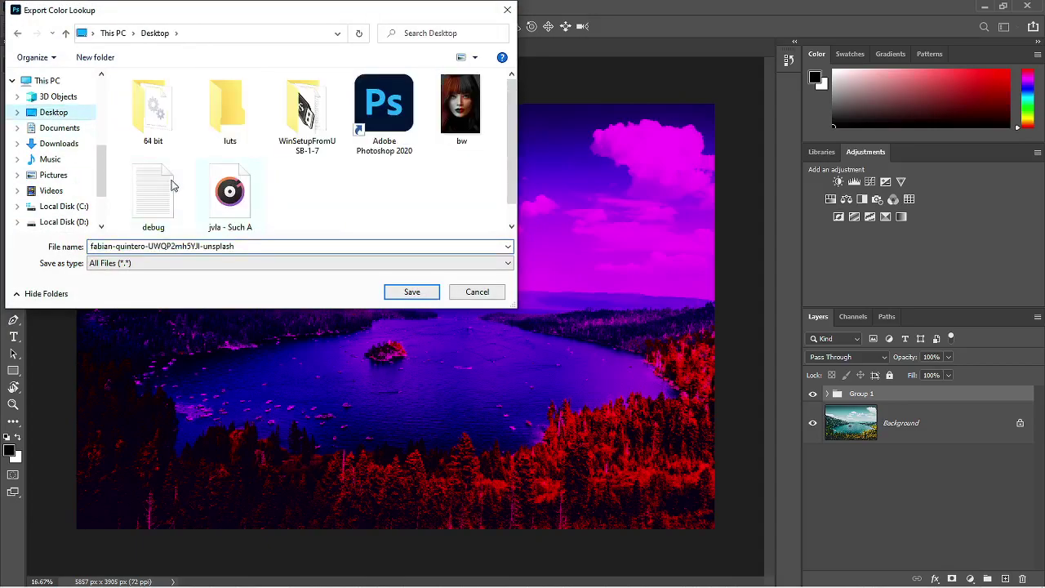
double_click(228, 110)
drag(235, 246, 91, 258)
click(89, 262)
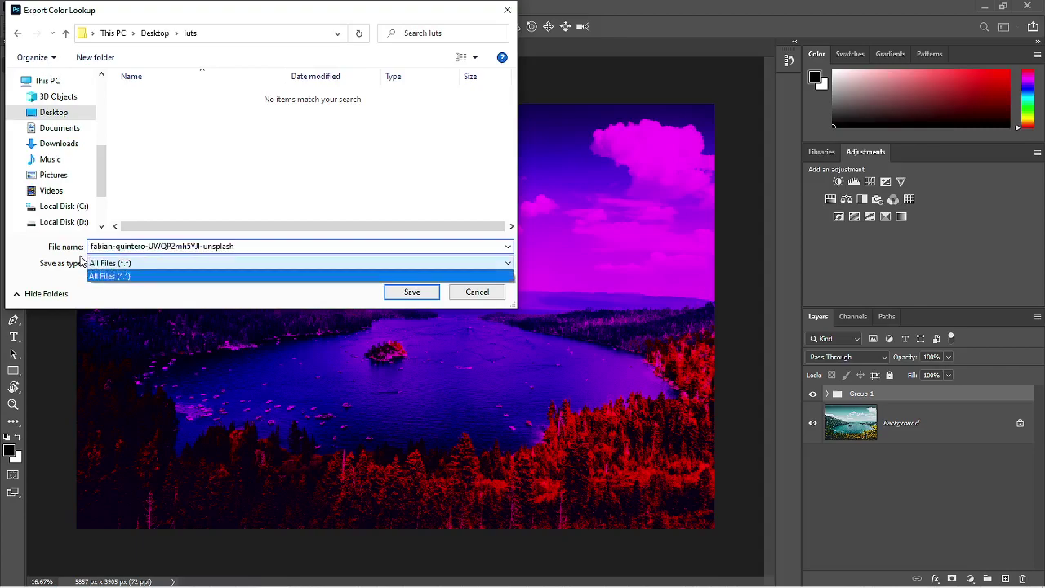
click(133, 247)
click(133, 245)
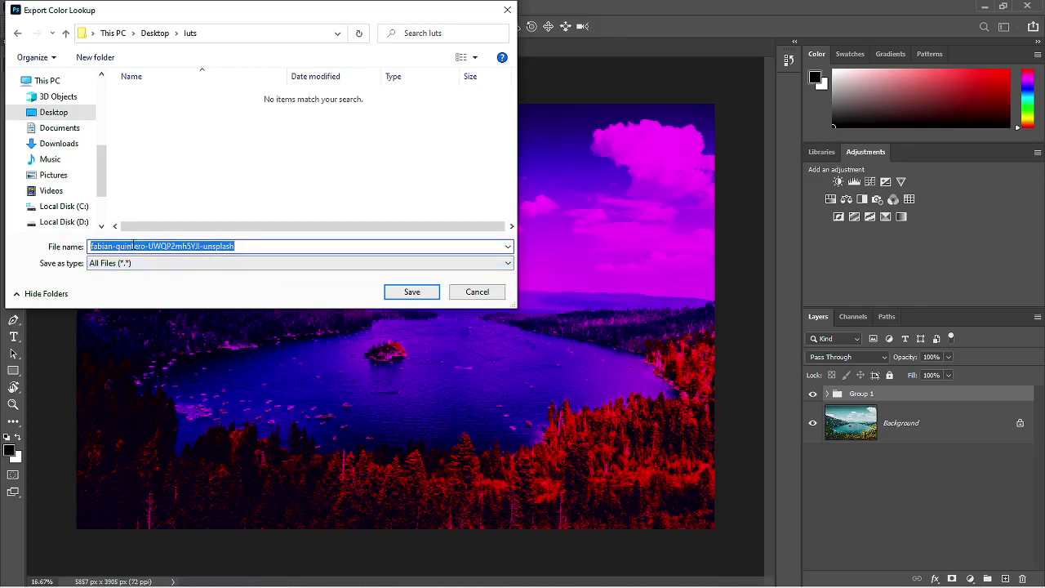
text(GO)
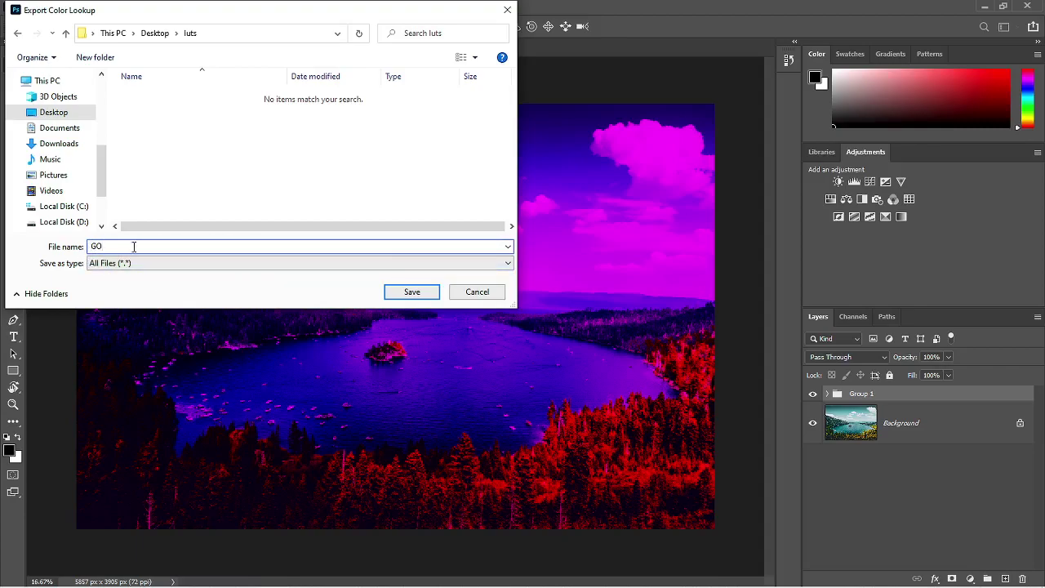
click(411, 294)
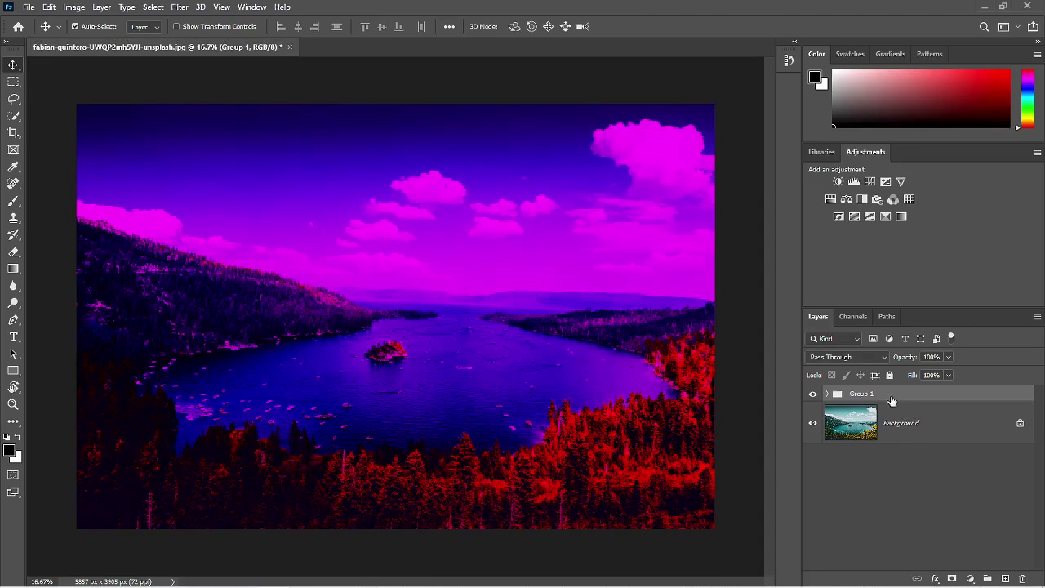
Delete the group of adjustment layers and add a Color Lookup adjustment layer above the Background
key(Delete)
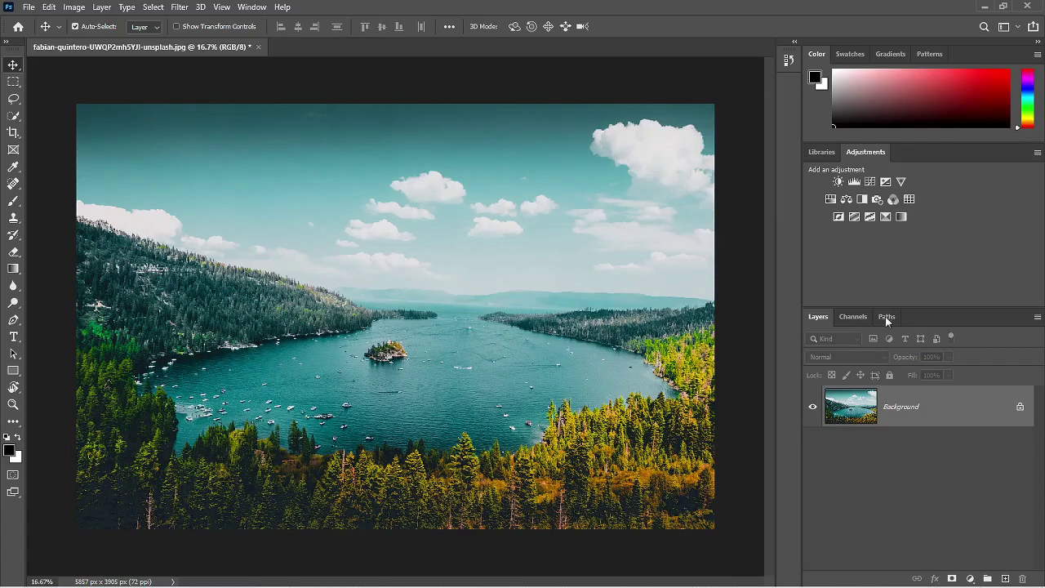
click(970, 578)
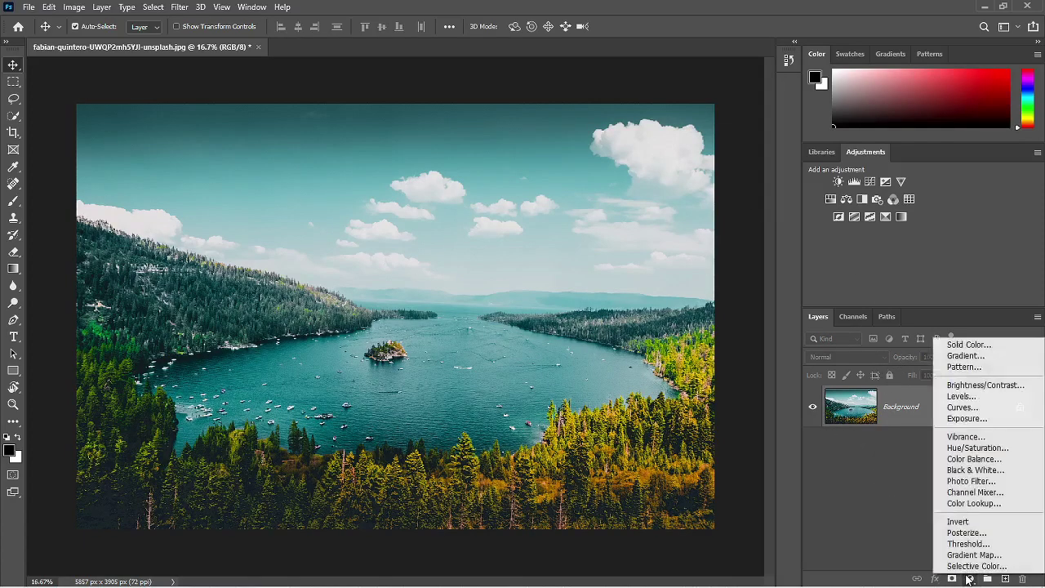
click(975, 502)
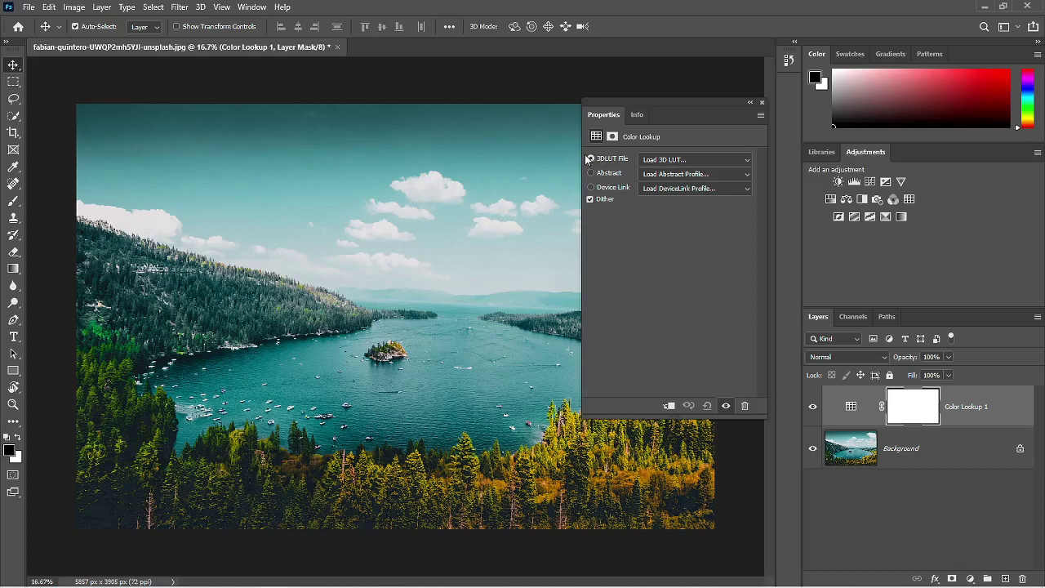
Load GO.CUBE from the Desktop's luts folder as the 3DLUT file of the Color Lookup adjustment
click(679, 166)
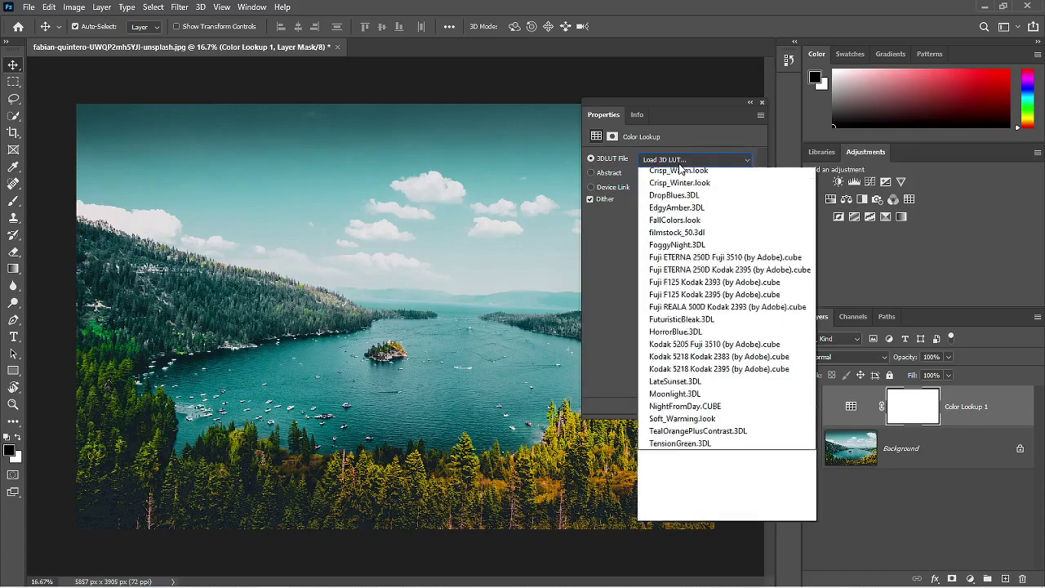
click(609, 222)
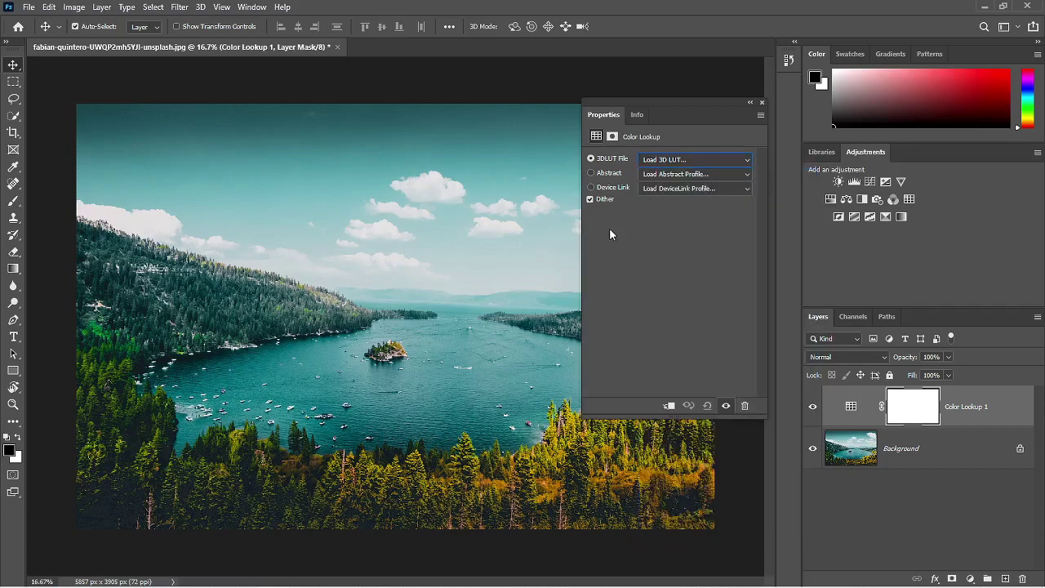
click(591, 160)
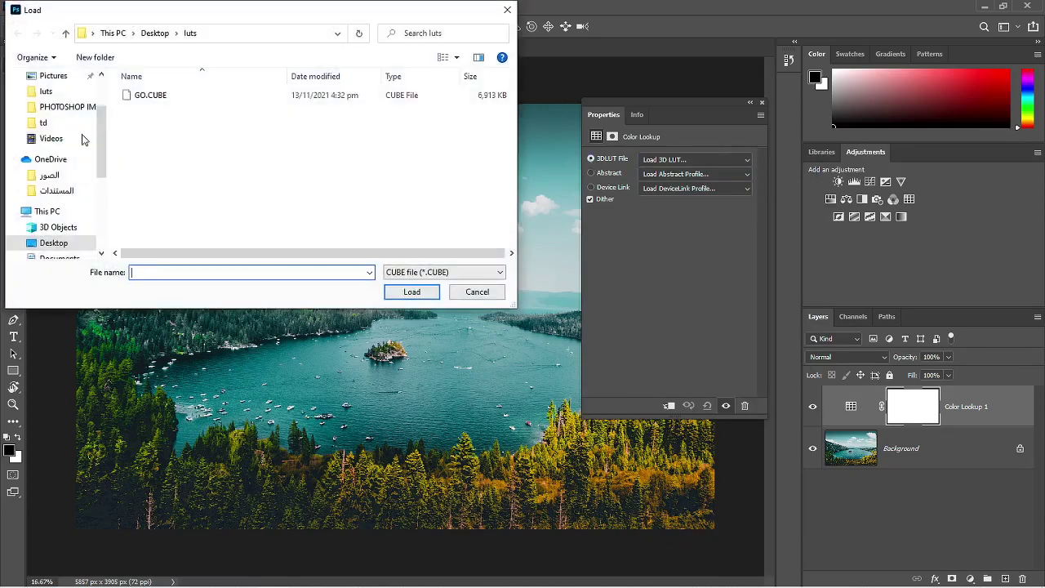
click(56, 243)
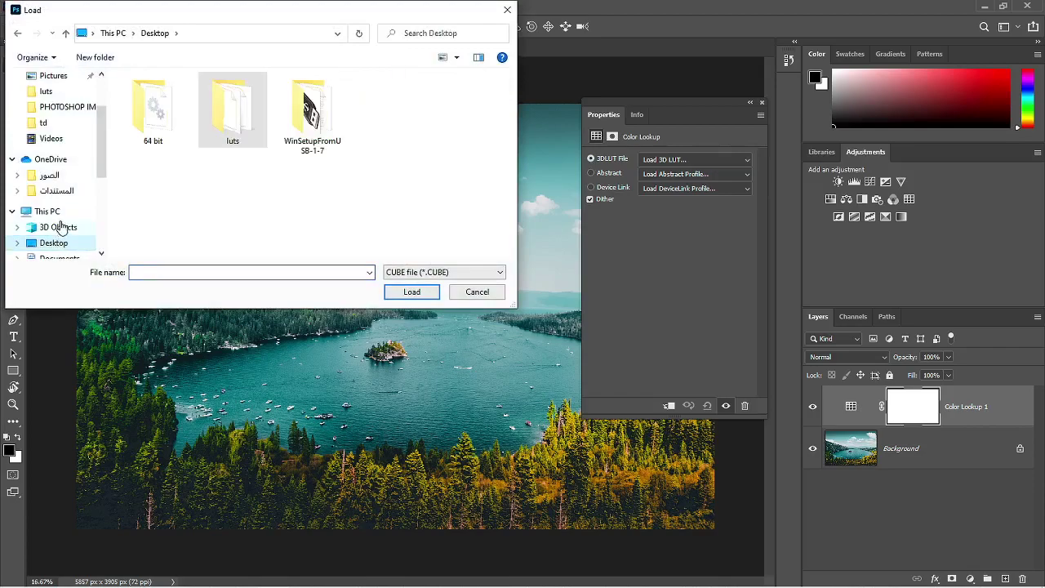
double_click(224, 130)
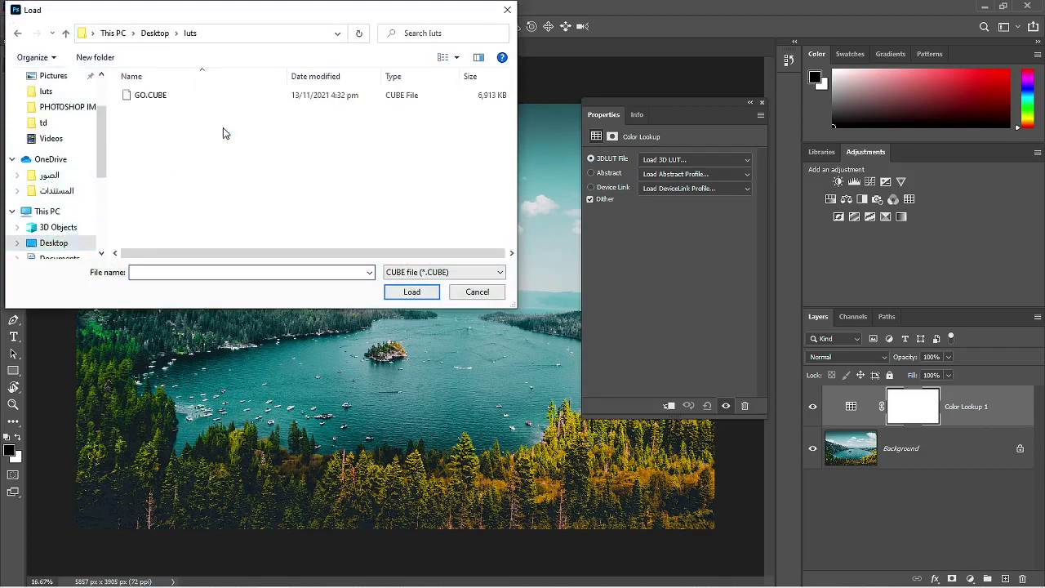
double_click(161, 99)
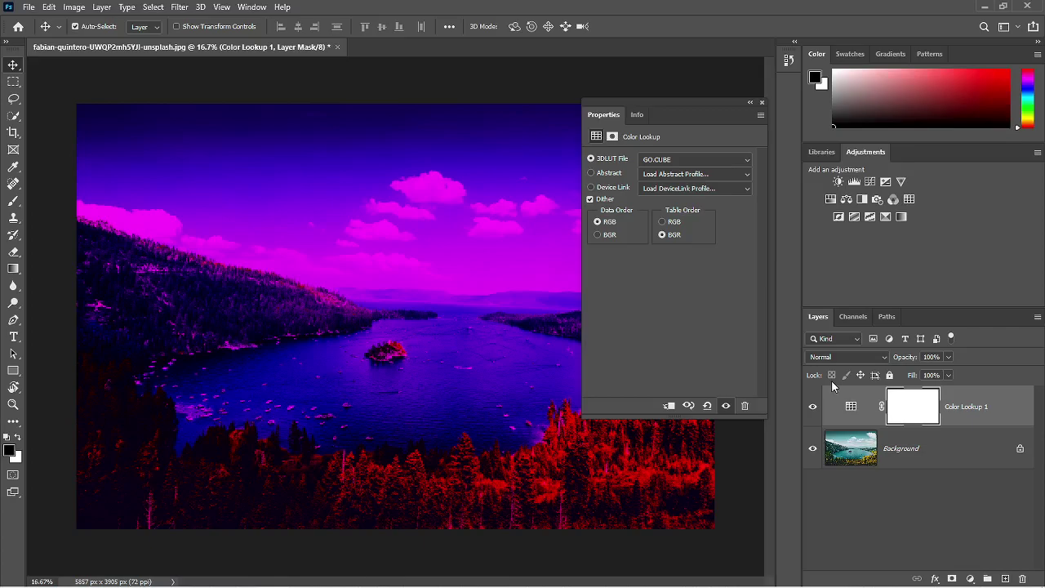
Open the strawberry photo as a second document and close its properties
click(28, 7)
click(41, 31)
scroll(349, 194, down, 5)
double_click(310, 141)
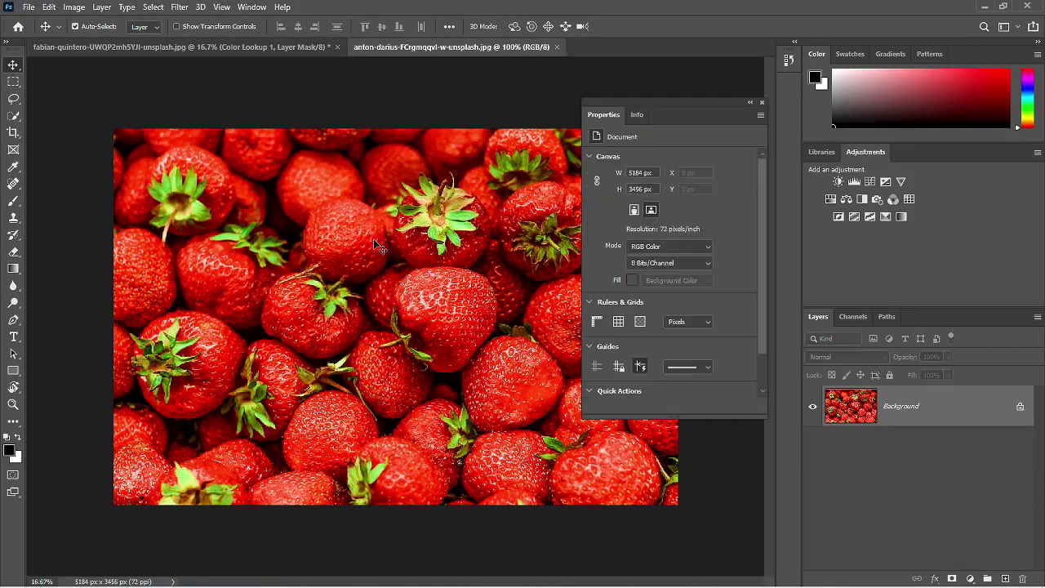
click(761, 104)
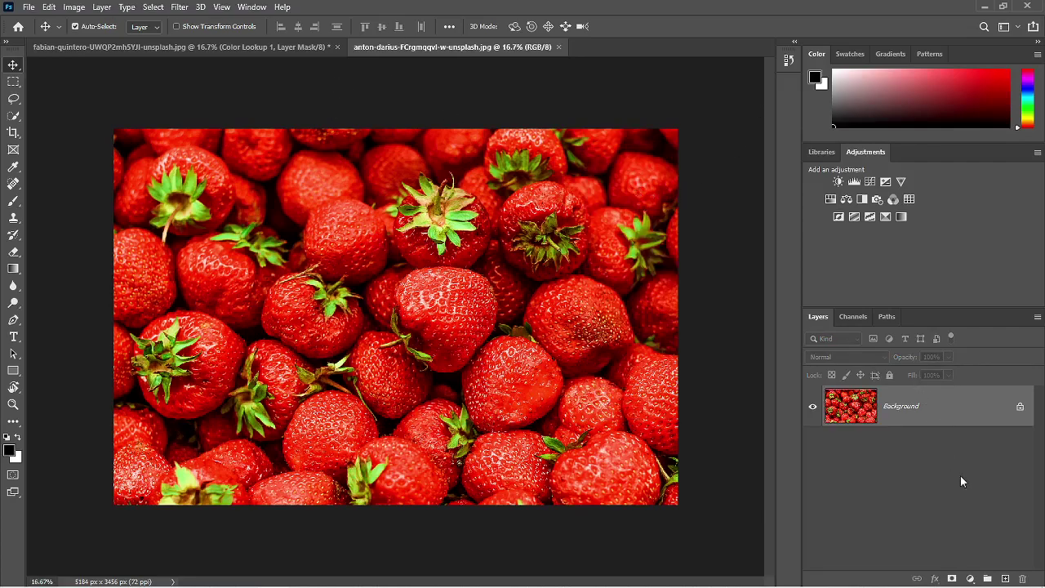
Add a Channel Mixer adjustment layer to the strawberry photo with Red at 0% for the Red output channel
click(969, 578)
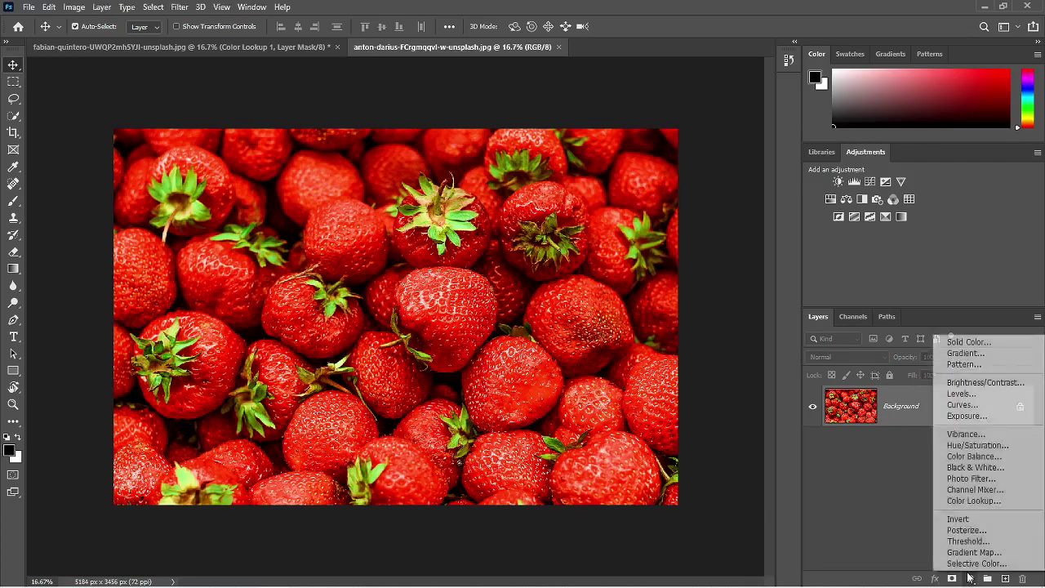
click(995, 490)
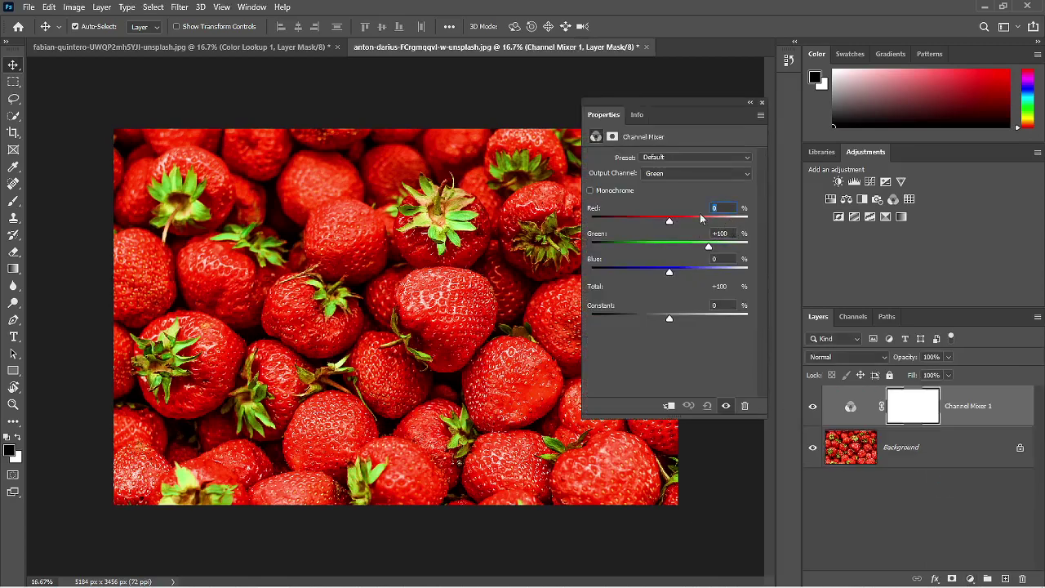
click(676, 171)
click(676, 180)
text(0)
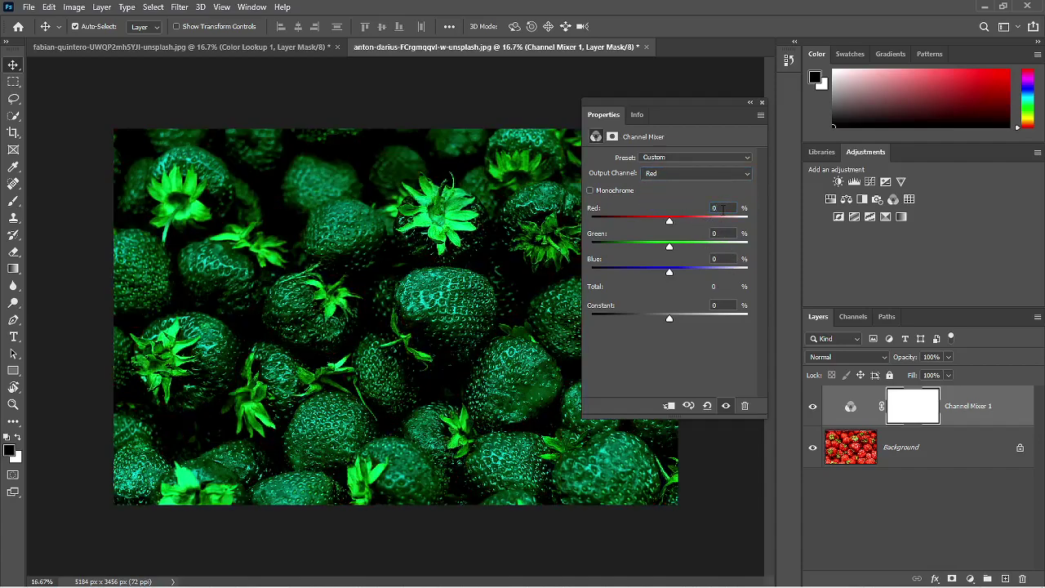
Set Red to about +82% for the Blue output channel, then deselect the Channel Mixer layer and close its settings
click(706, 173)
click(702, 204)
drag(670, 221, 696, 229)
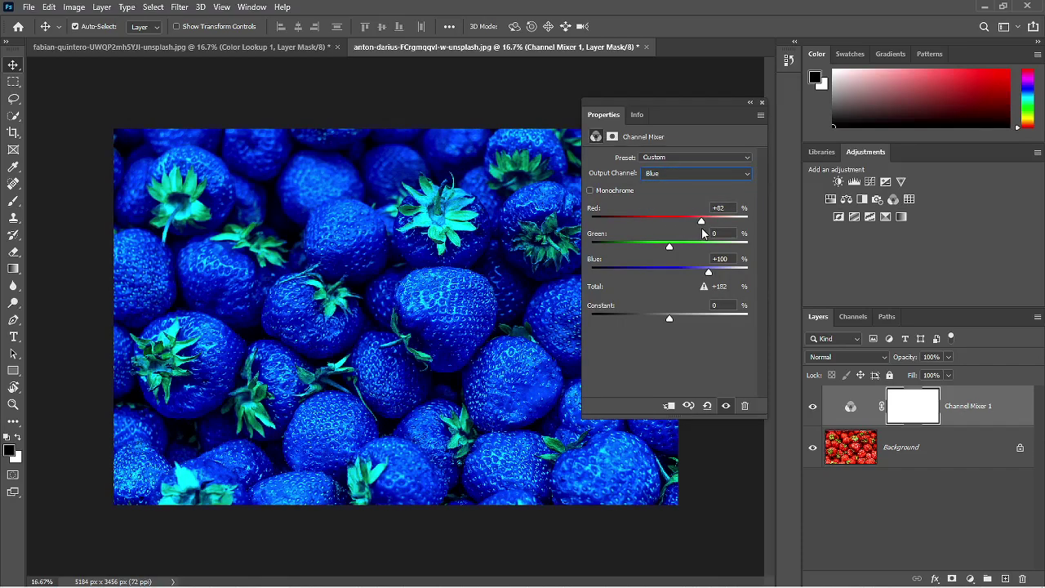
click(844, 522)
click(761, 102)
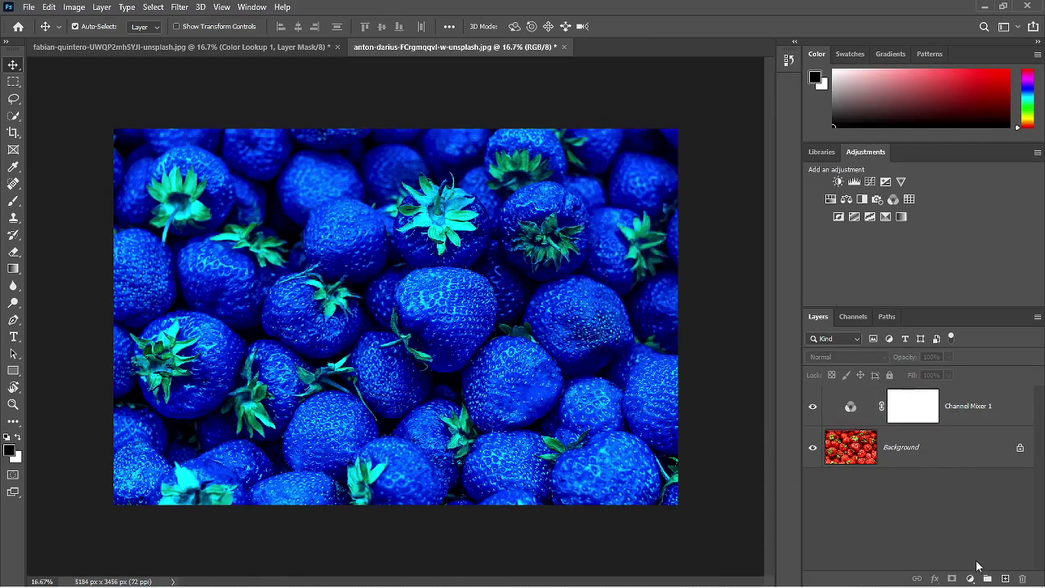
Add a Levels adjustment layer with black input 13 and white input 223, then group it with the Channel Mixer layer
click(970, 578)
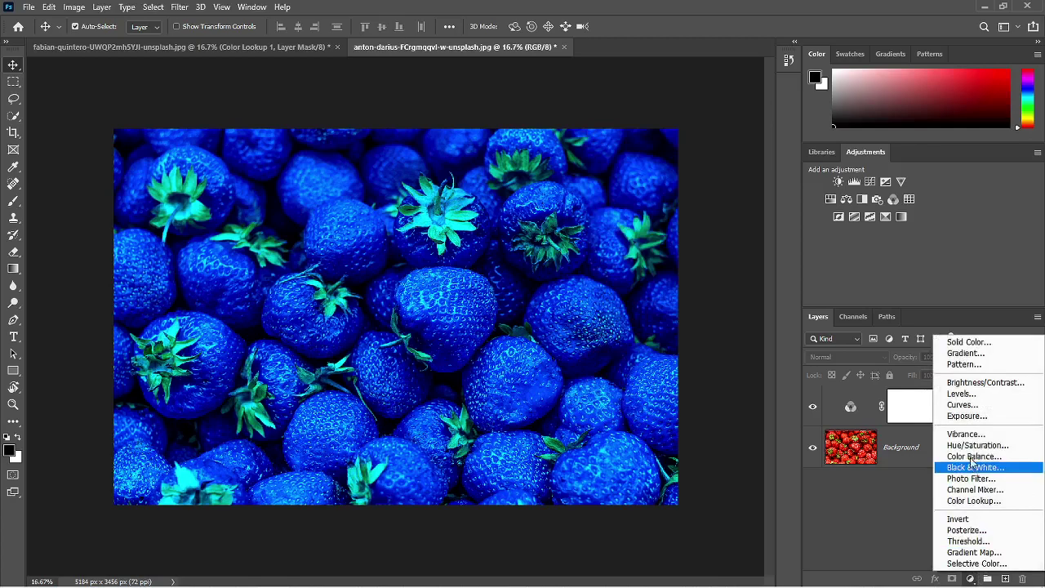
click(961, 393)
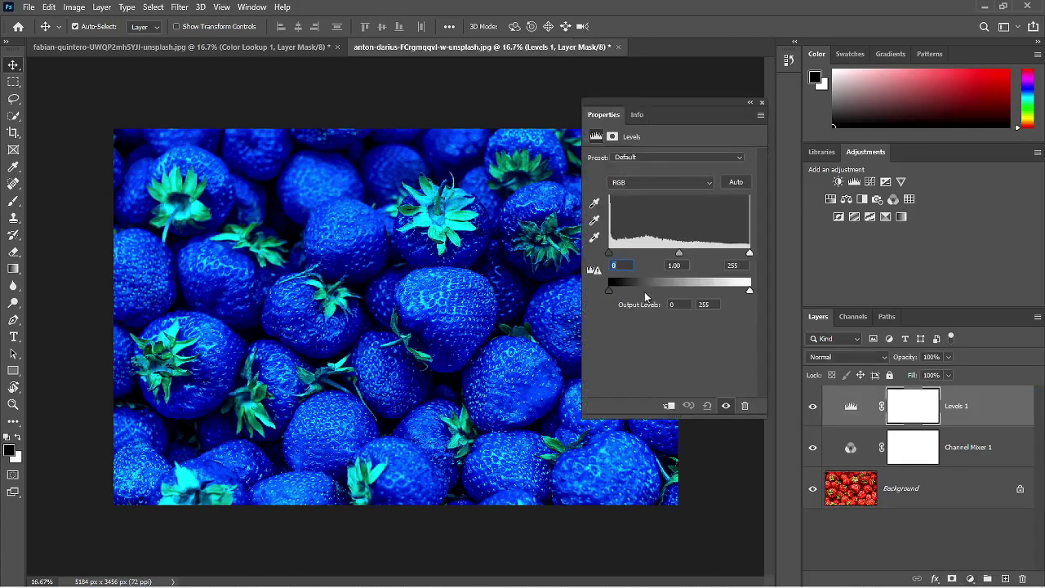
drag(609, 252, 616, 252)
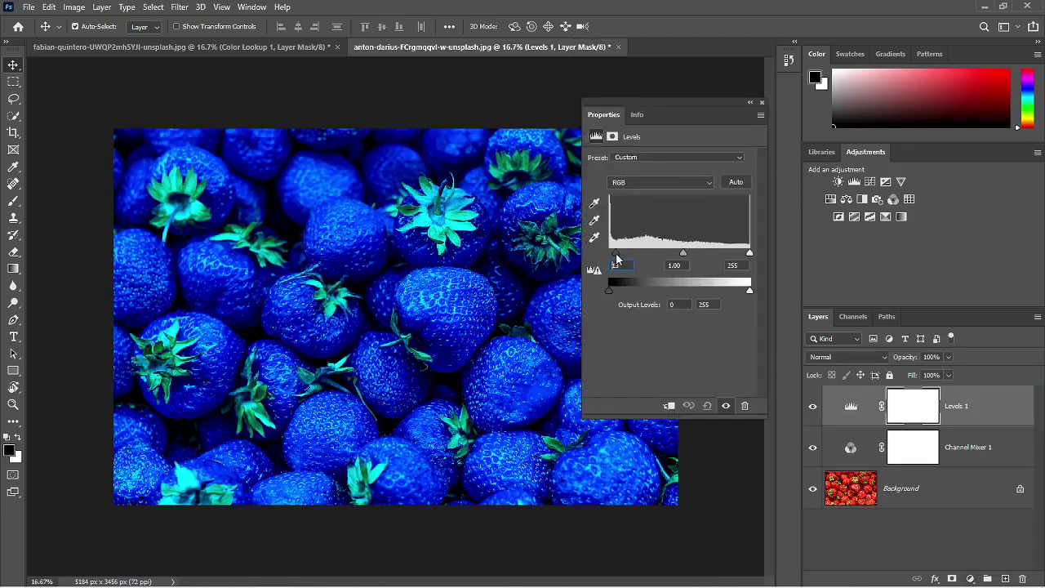
drag(749, 252, 732, 253)
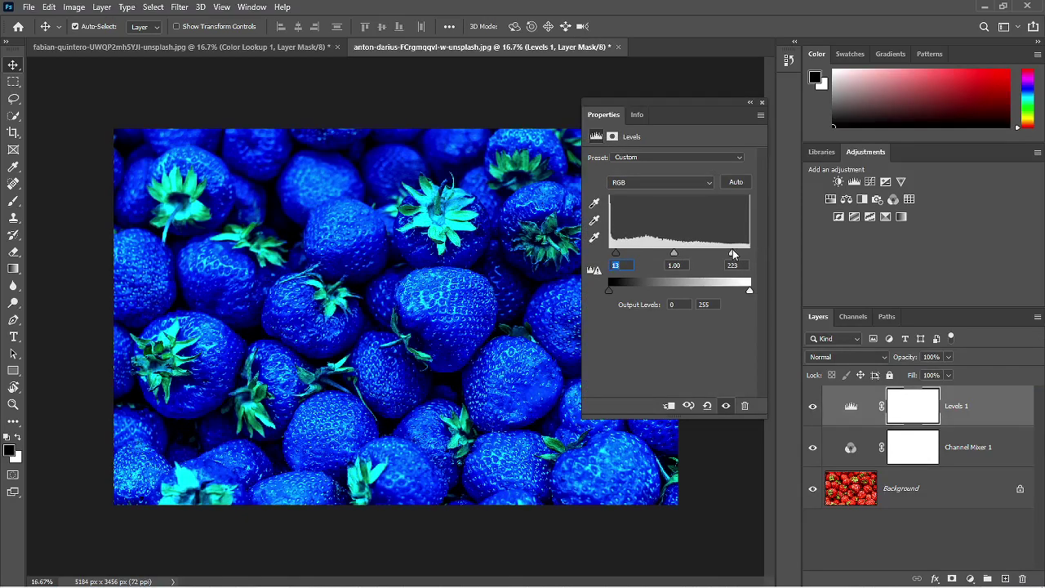
click(760, 102)
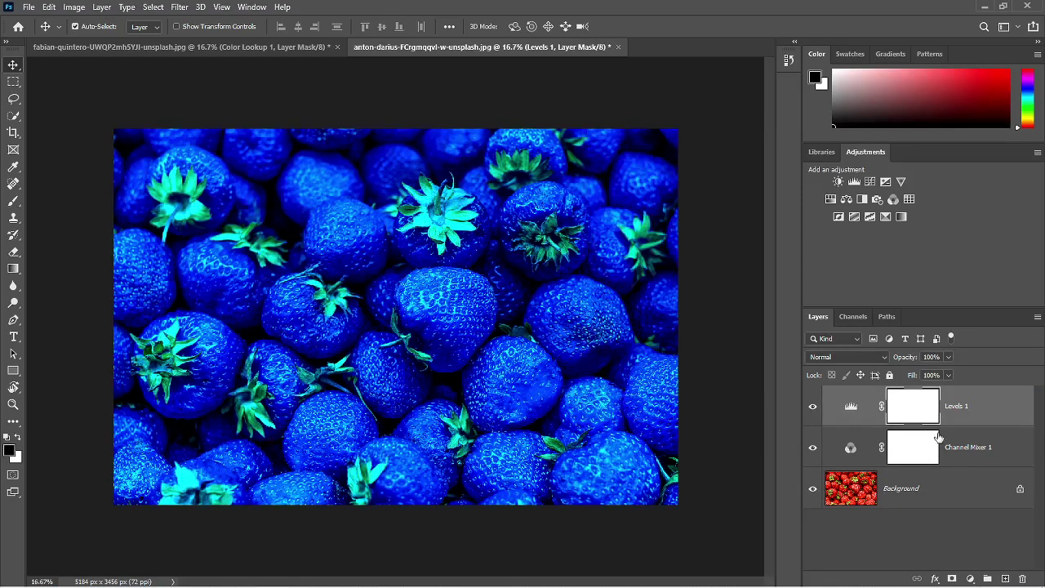
shift+click(940, 451)
key(ctrl+g)
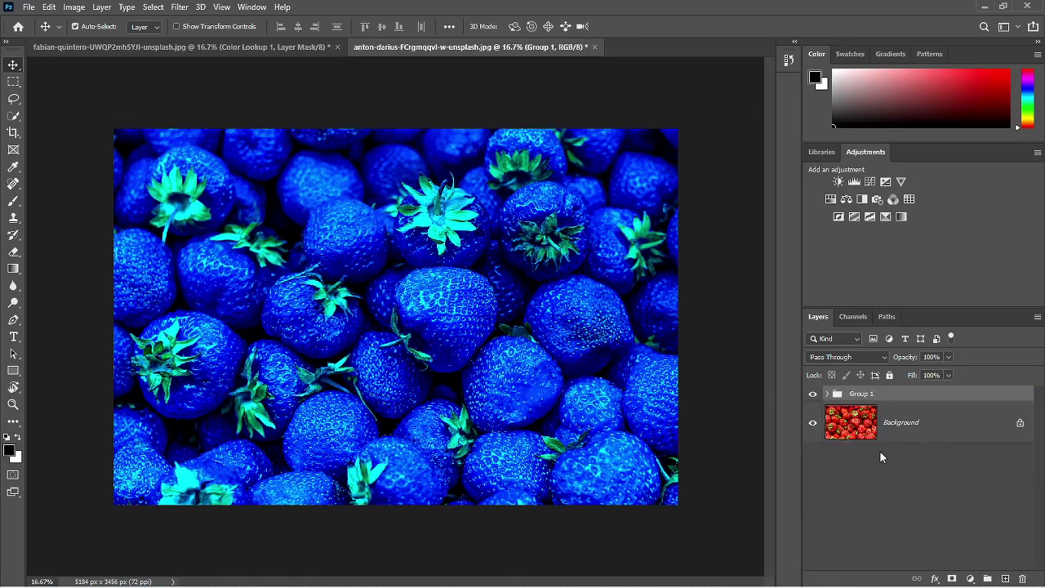
Start a Color Lookup Tables export of the grouped grade with CUBE as the only format, excluding 3DL, CSP and ICC Profile
click(35, 8)
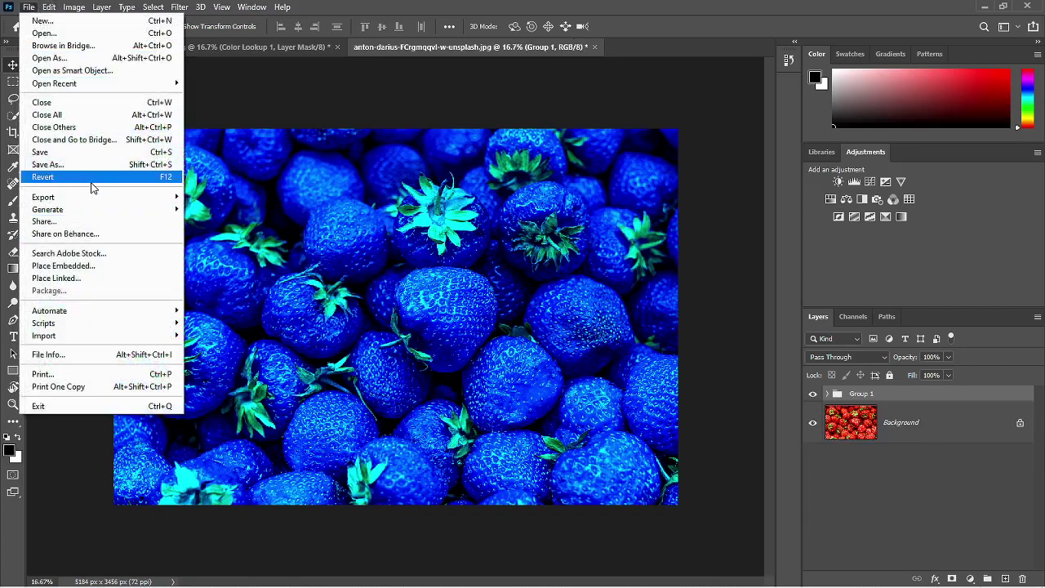
mouse_move(98, 200)
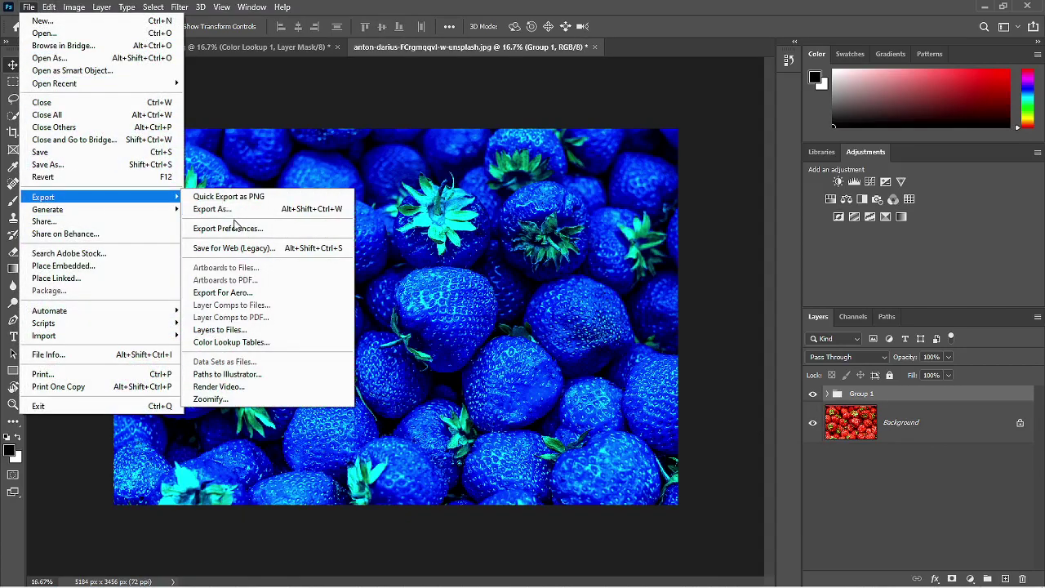
click(249, 342)
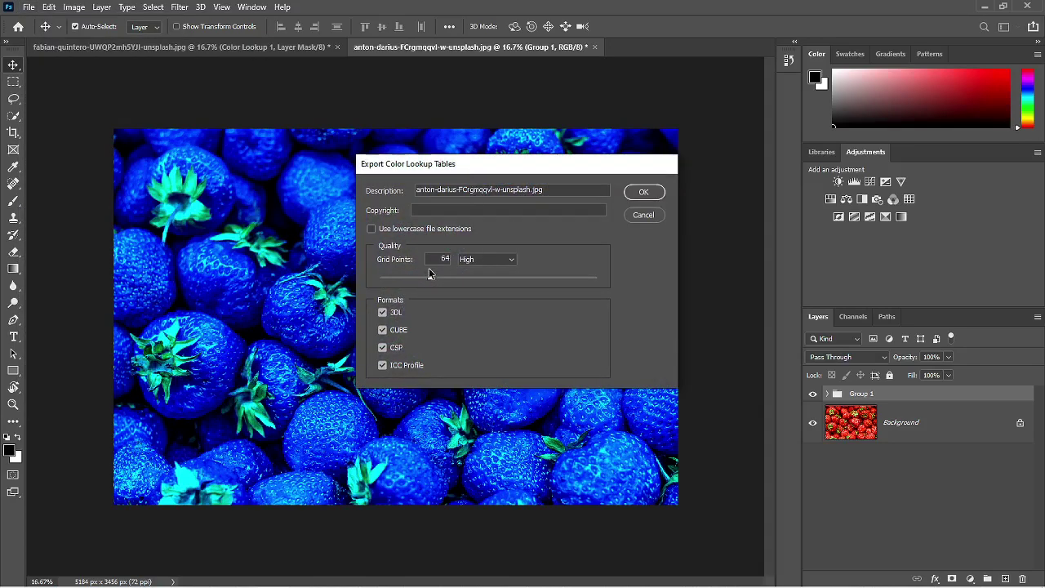
click(381, 313)
click(382, 347)
click(382, 365)
click(639, 194)
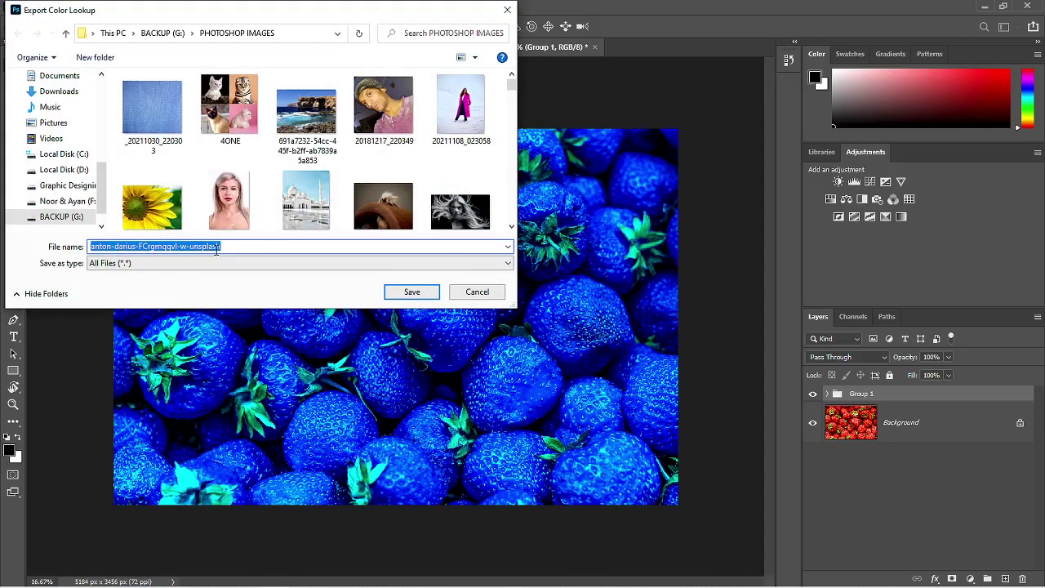
Save the exported lookup table as RB in the Desktop's luts folder
text(RB)
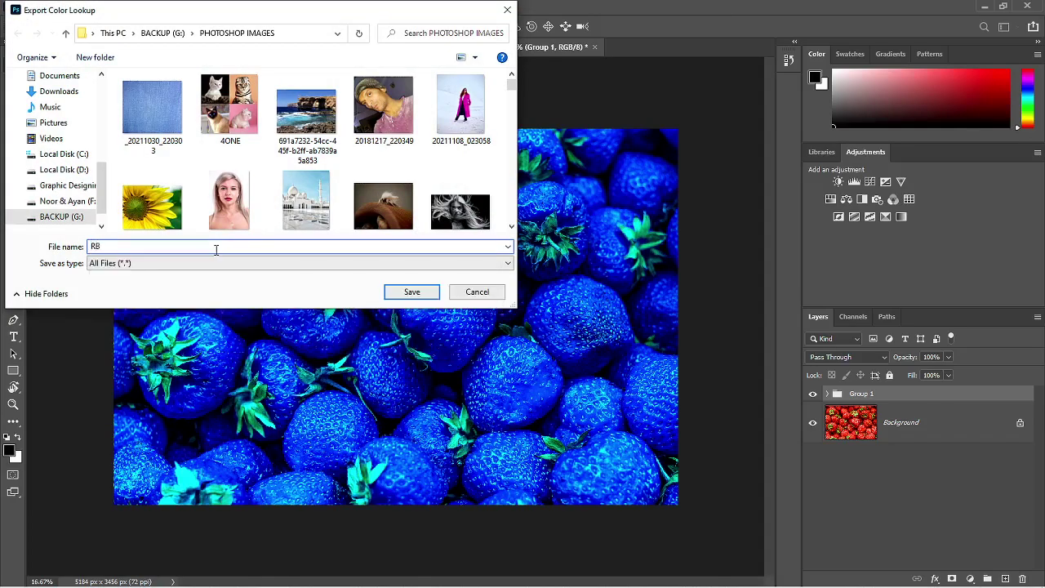
scroll(64, 137, up, 2)
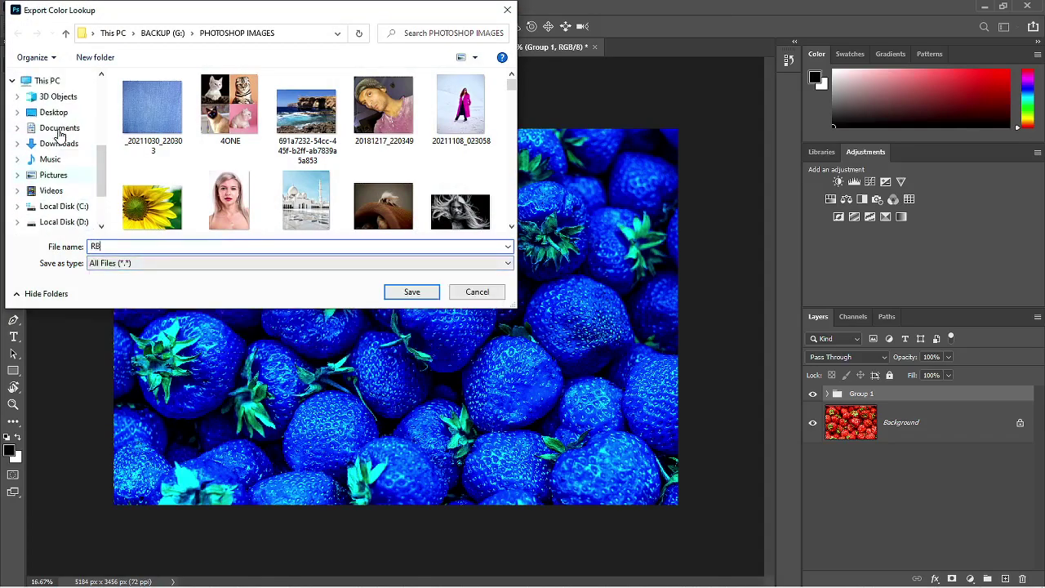
click(59, 114)
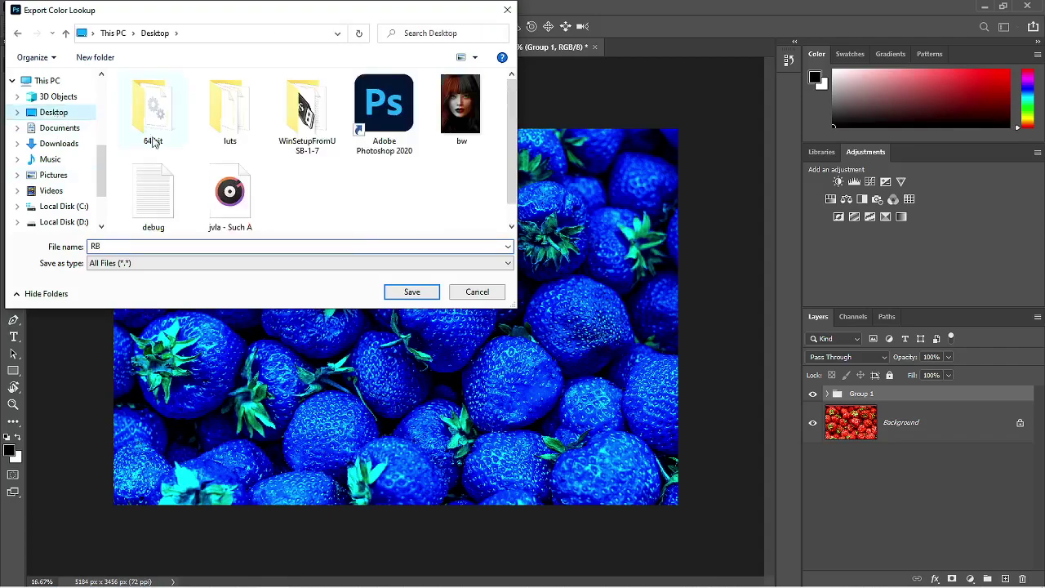
double_click(213, 138)
click(411, 292)
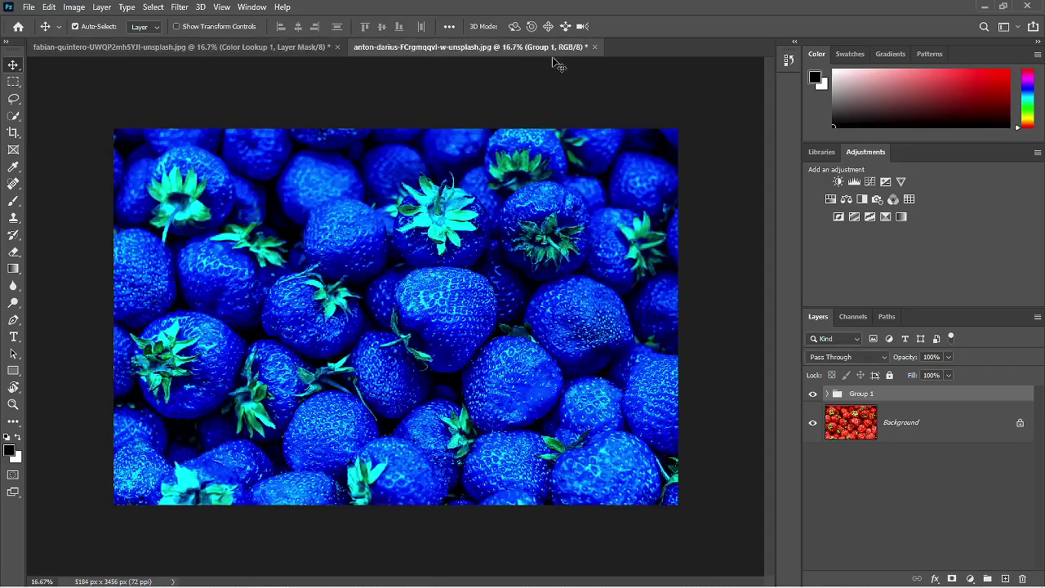
Close the strawberry document without saving and open the photo of the woman in a red sweater from the PHOTOSHOP IMAGES folder
click(596, 46)
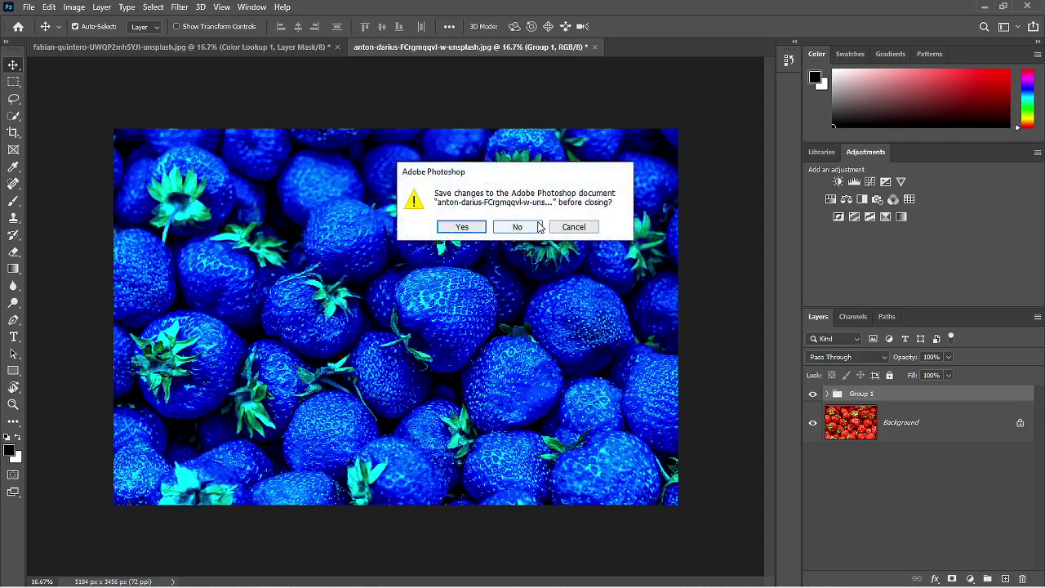
click(517, 226)
click(28, 7)
click(41, 32)
scroll(388, 190, down, 3)
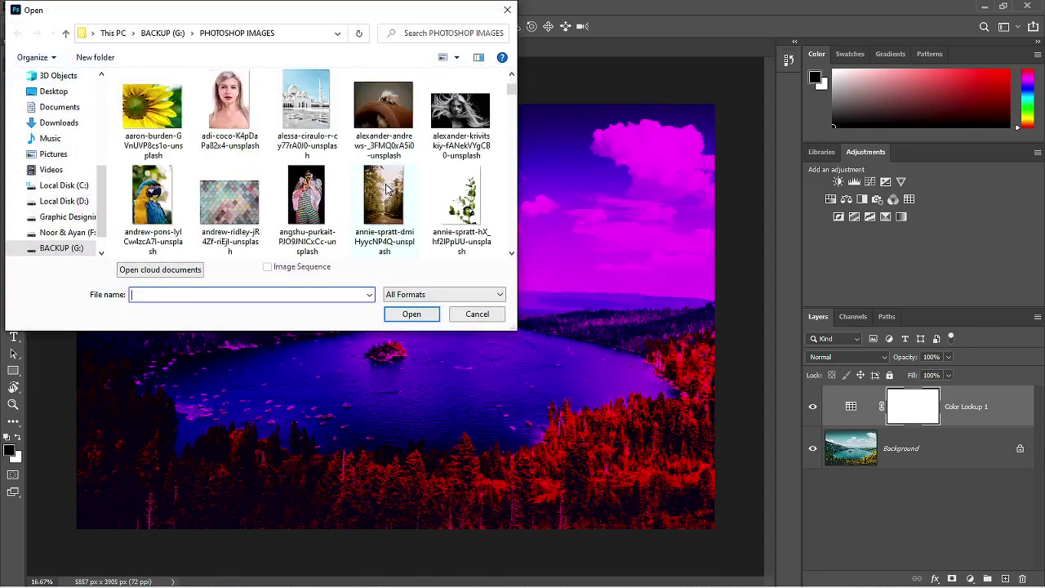
scroll(388, 190, down, 3)
scroll(387, 189, down, 2)
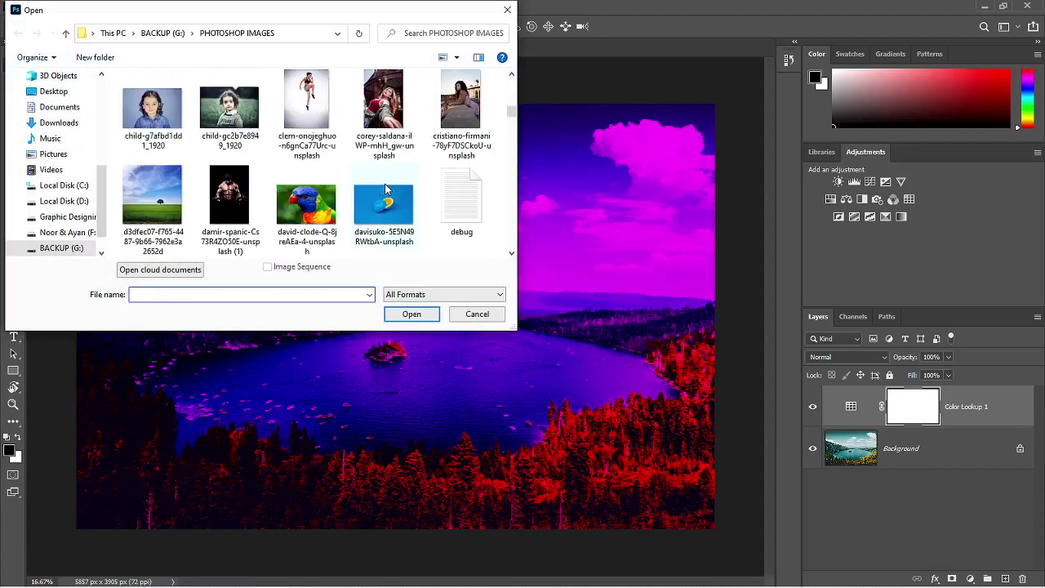
scroll(388, 189, down, 8)
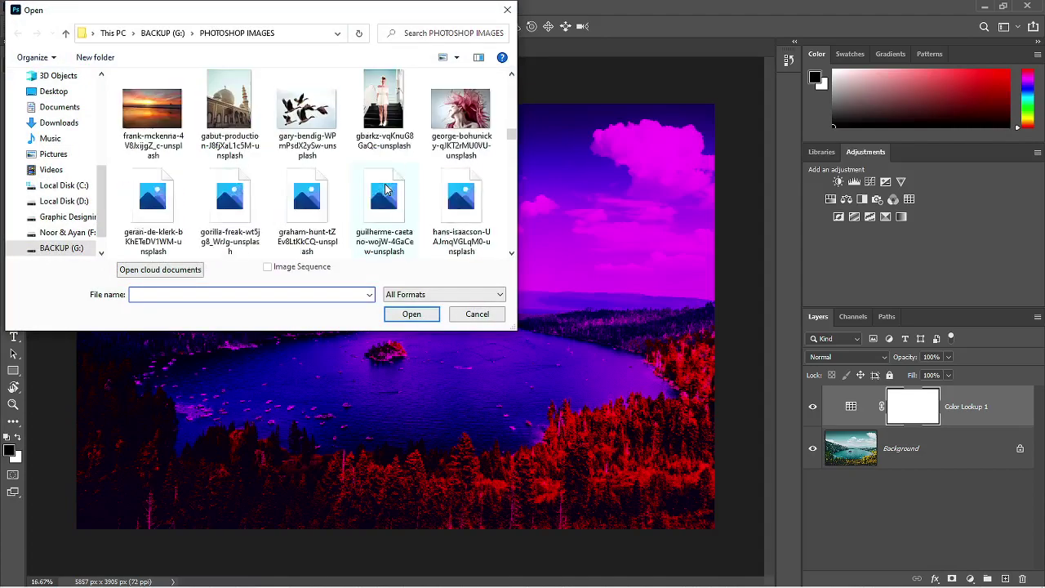
scroll(388, 189, down, 8)
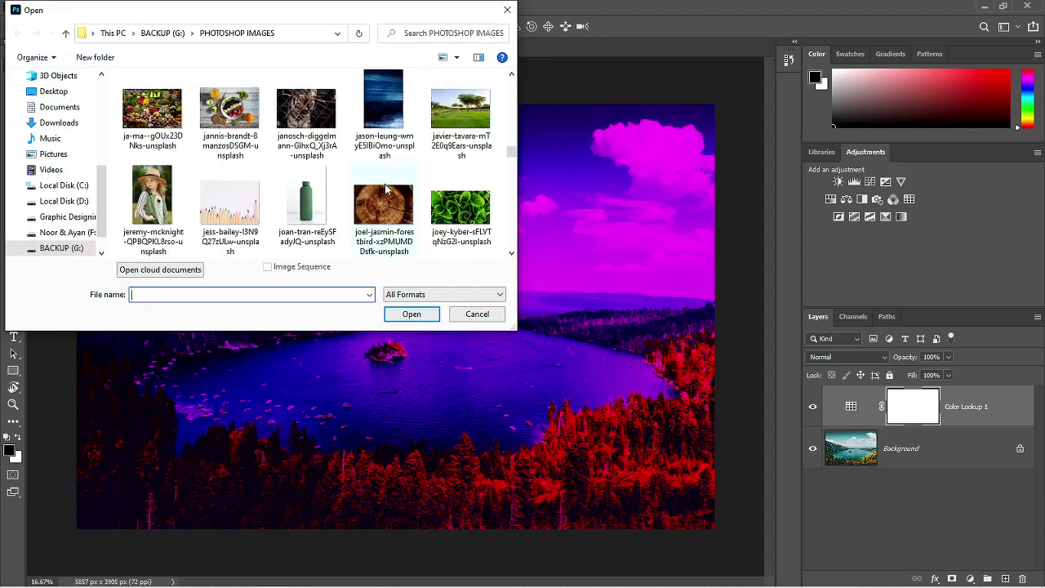
scroll(387, 189, down, 1)
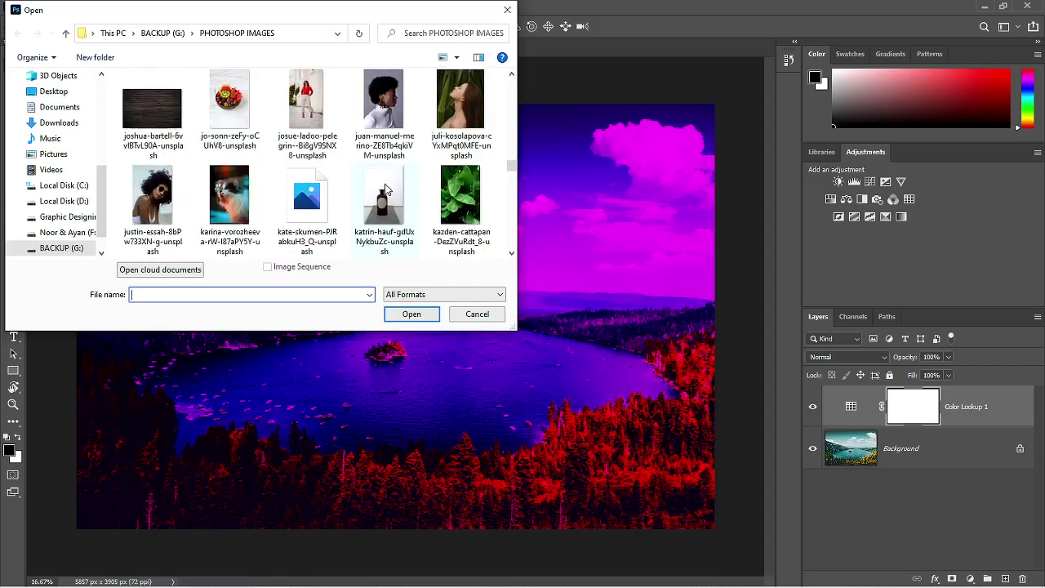
double_click(308, 118)
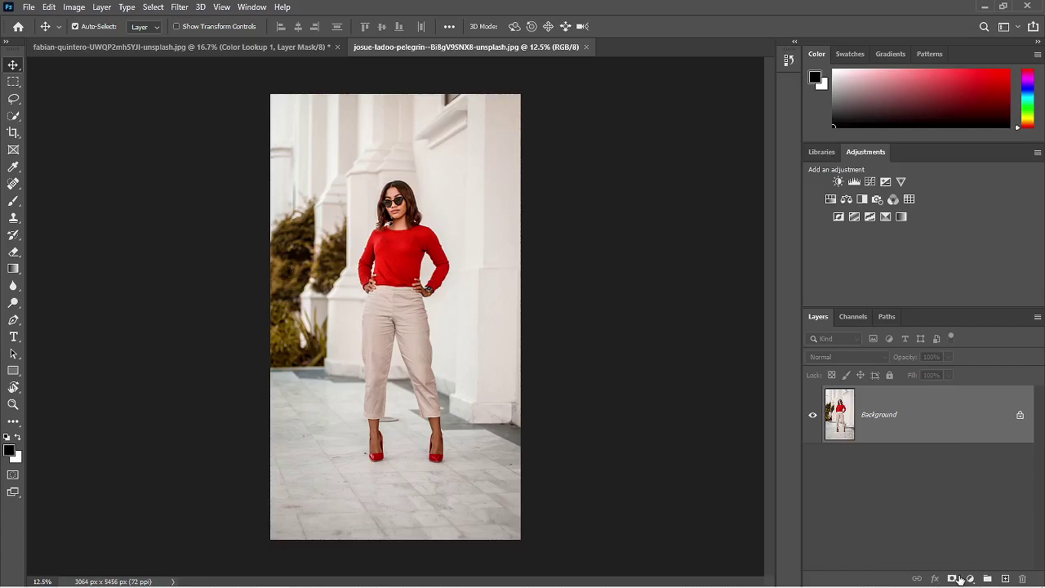
Add a Color Lookup adjustment layer to the woman's photo and load RB.CUBE from the luts folder as its 3DLUT file
click(970, 578)
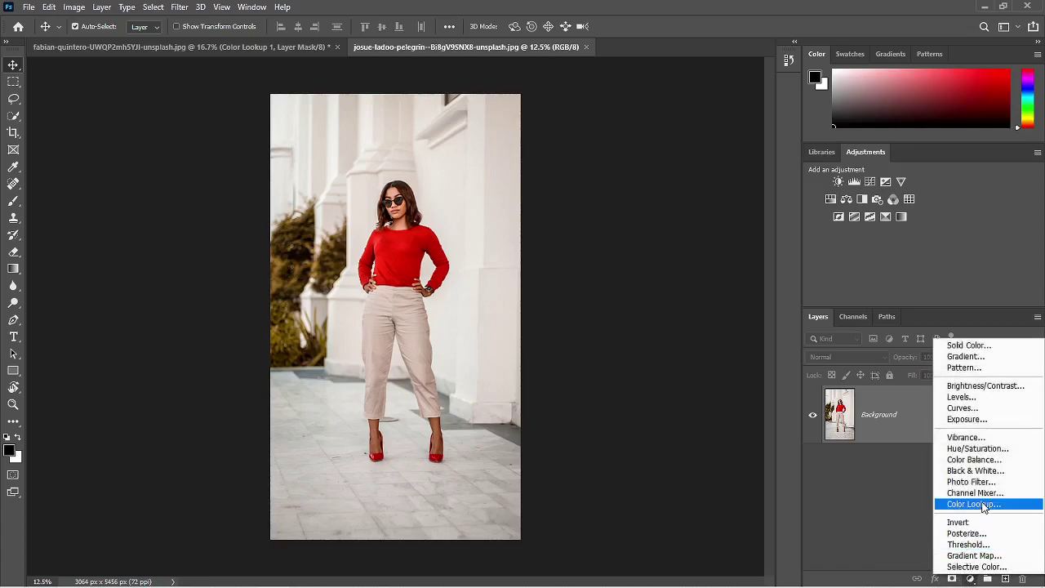
click(973, 504)
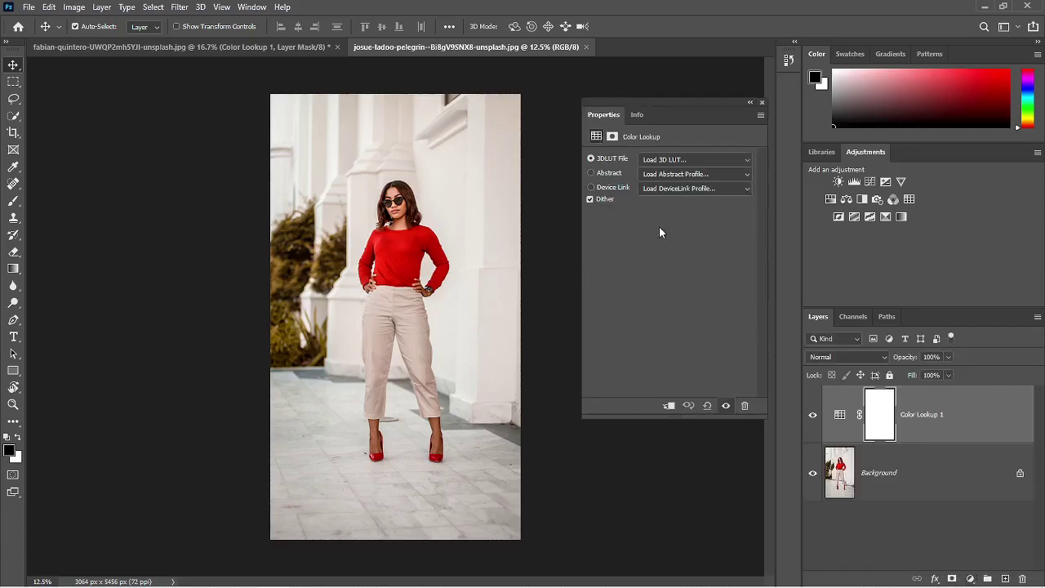
click(611, 158)
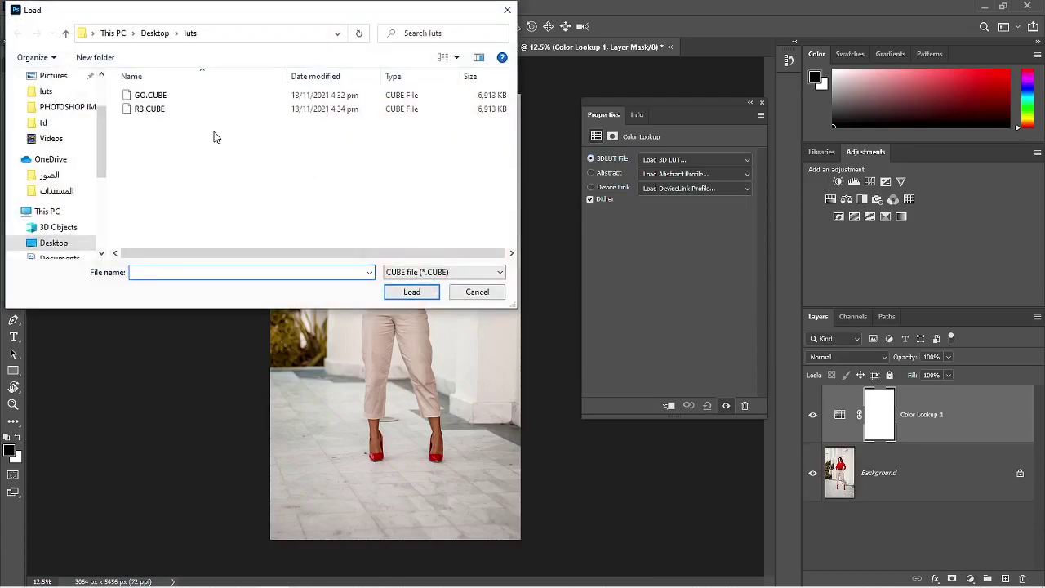
click(175, 115)
double_click(175, 115)
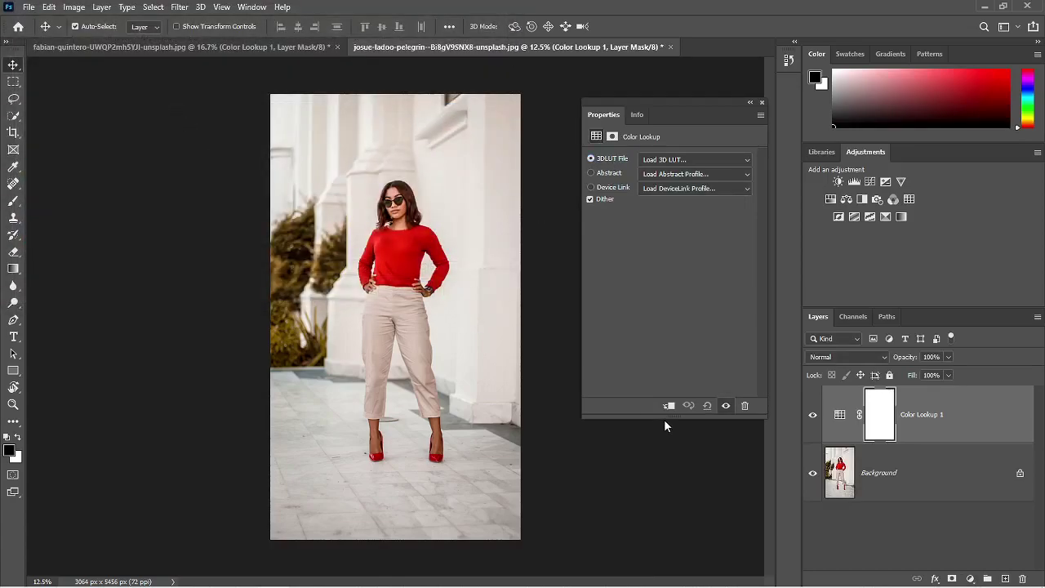